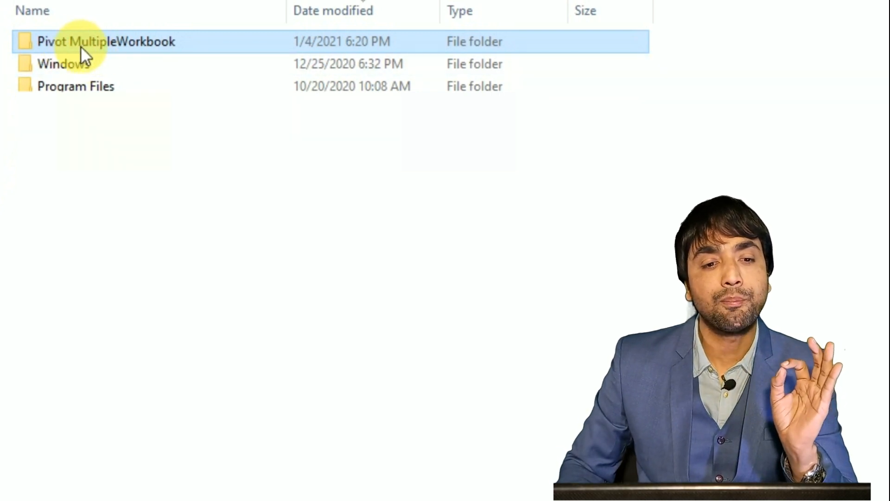
Open 2019-data.csv from the Pivot MultipleWorkbook folder.
{"action": "double_click", "coordinate": [121, 43]}
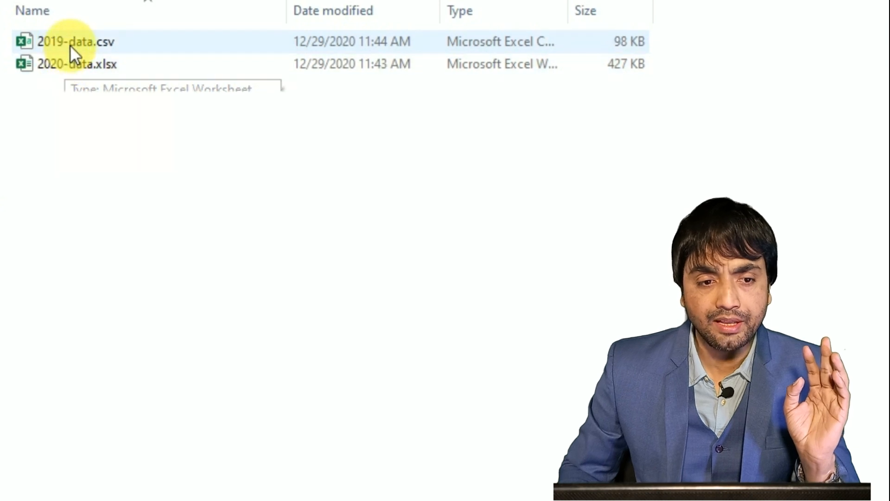
{"action": "left_click", "coordinate": [69, 44]}
{"action": "double_click", "coordinate": [65, 50]}
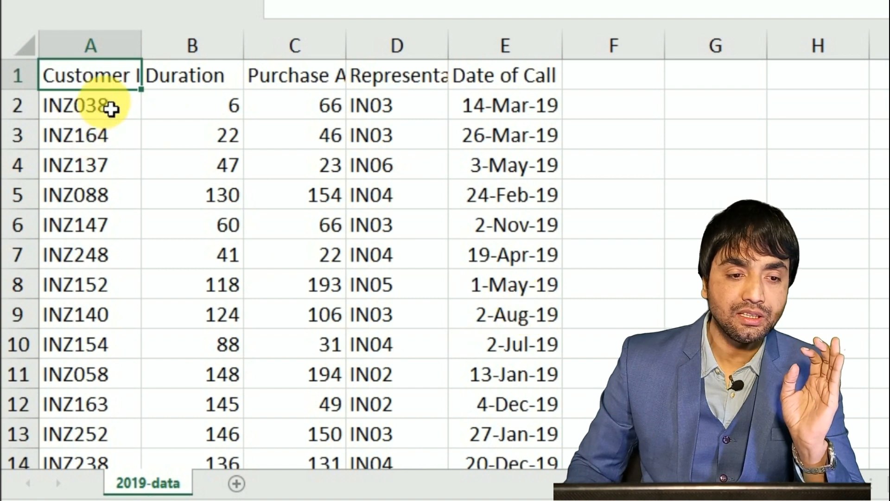
Auto-fit the Customer ID, Purchase Amount and Representative columns of the 2019-data sheet so their headings show in full.
{"action": "double_click", "coordinate": [141, 49]}
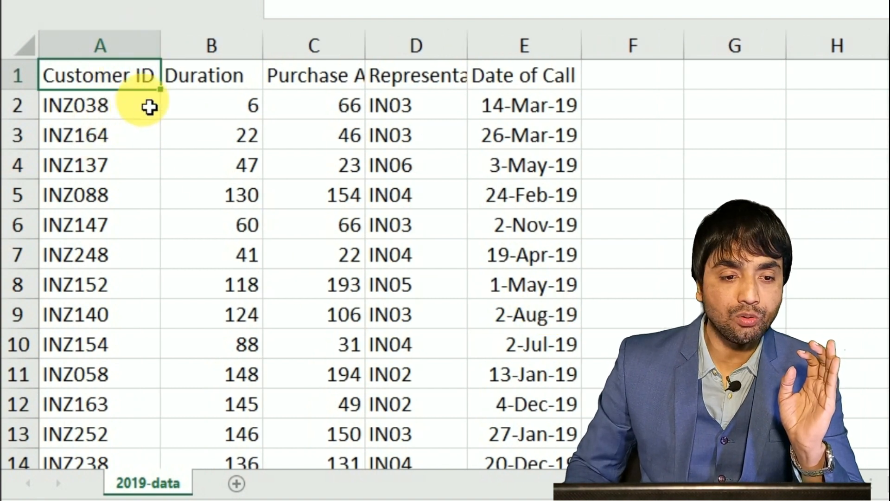
{"action": "left_click", "coordinate": [253, 84]}
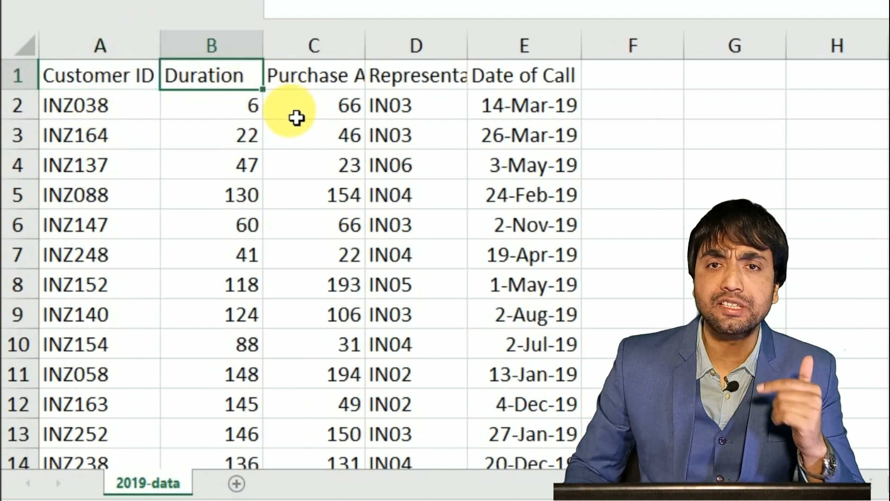
{"action": "left_click", "coordinate": [353, 81]}
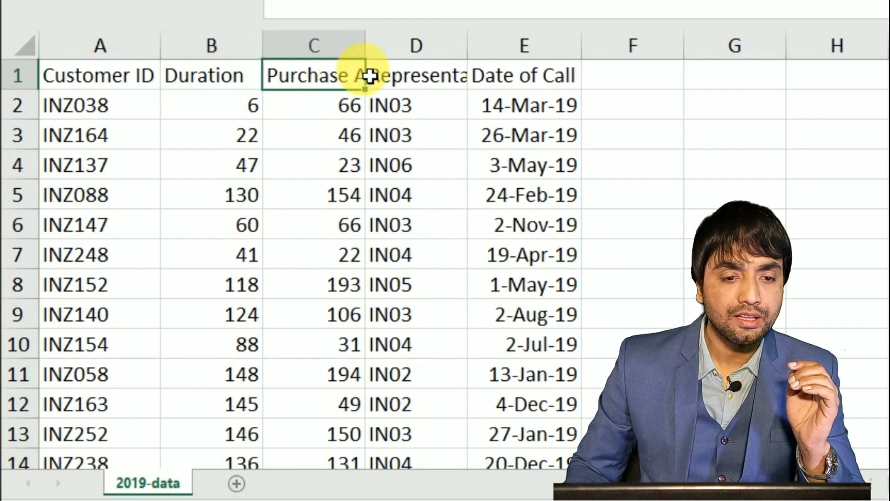
{"action": "double_click", "coordinate": [365, 45]}
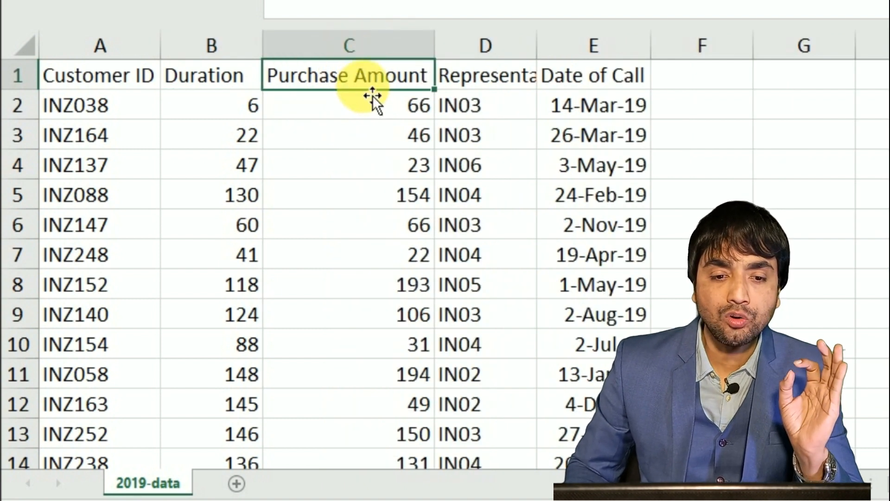
{"action": "double_click", "coordinate": [537, 42]}
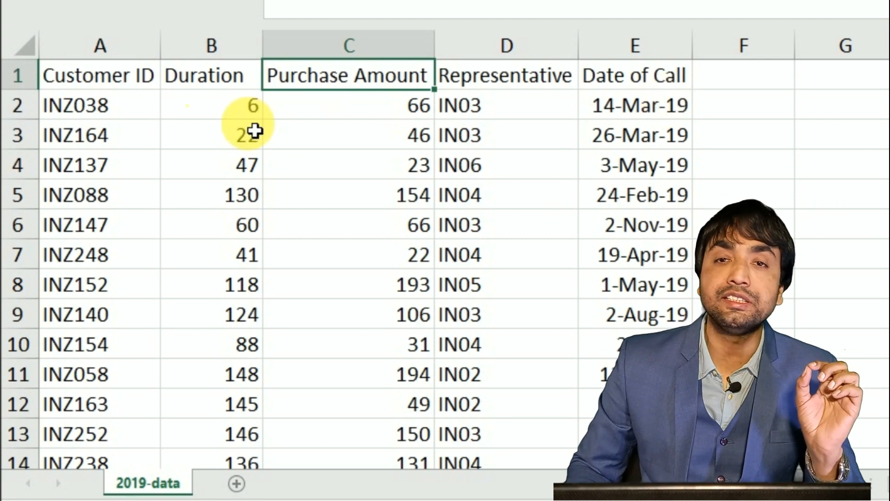
{"action": "left_click", "coordinate": [239, 124]}
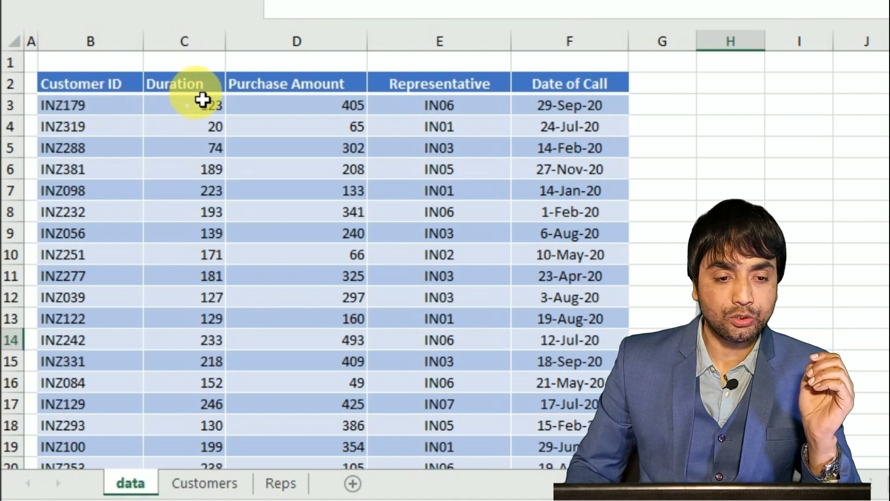
Examine the Customer ID, Duration, Purchase Amount, Representative and Date of Call columns on the 2020 workbook's data sheet.
{"action": "left_click", "coordinate": [181, 87]}
{"action": "left_click", "coordinate": [324, 91]}
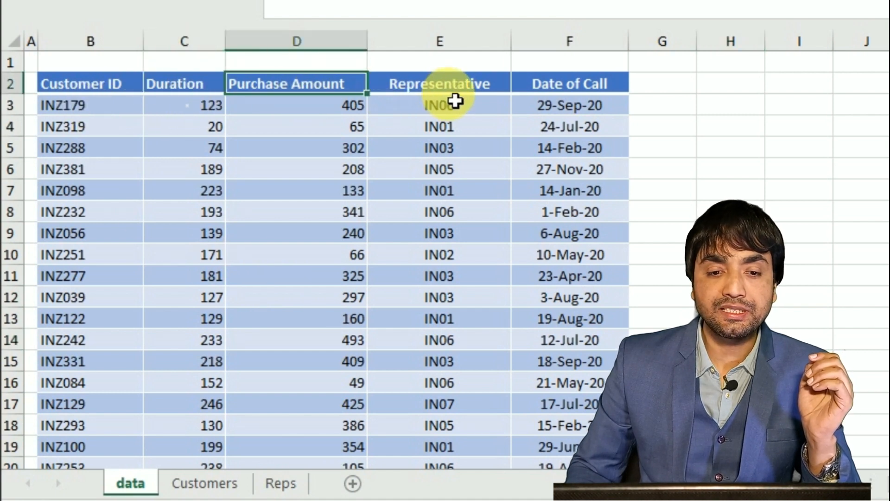
{"action": "left_click", "coordinate": [448, 87]}
{"action": "left_click", "coordinate": [575, 89]}
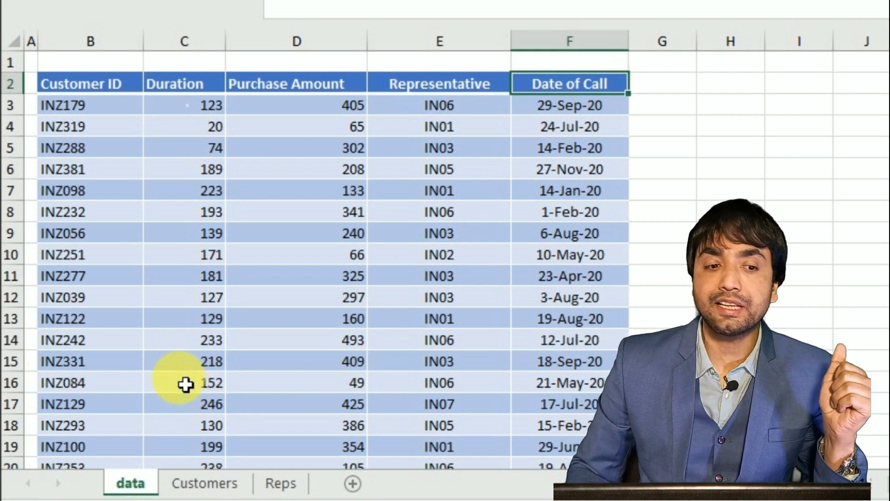
{"action": "left_click", "coordinate": [91, 40]}
{"action": "left_click_drag", "start_coordinate": [203, 49], "coordinate": [552, 57]}
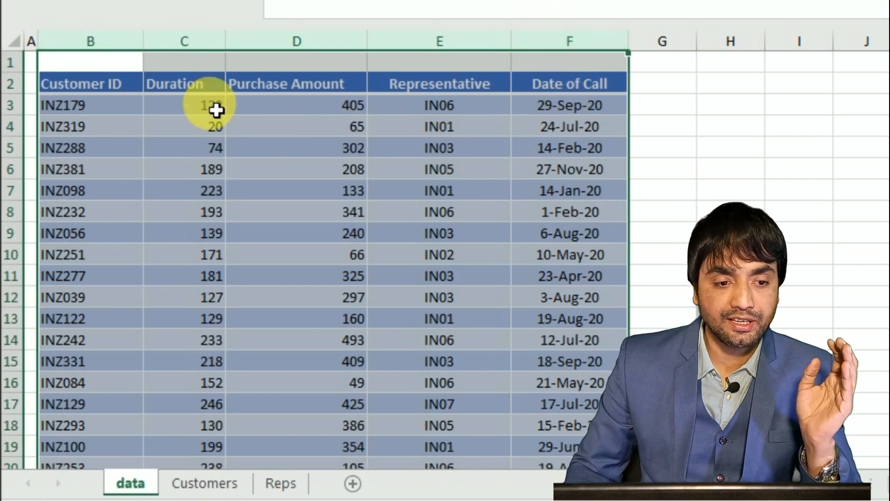
{"action": "left_click", "coordinate": [125, 85]}
{"action": "left_click", "coordinate": [182, 85]}
{"action": "left_click", "coordinate": [263, 88]}
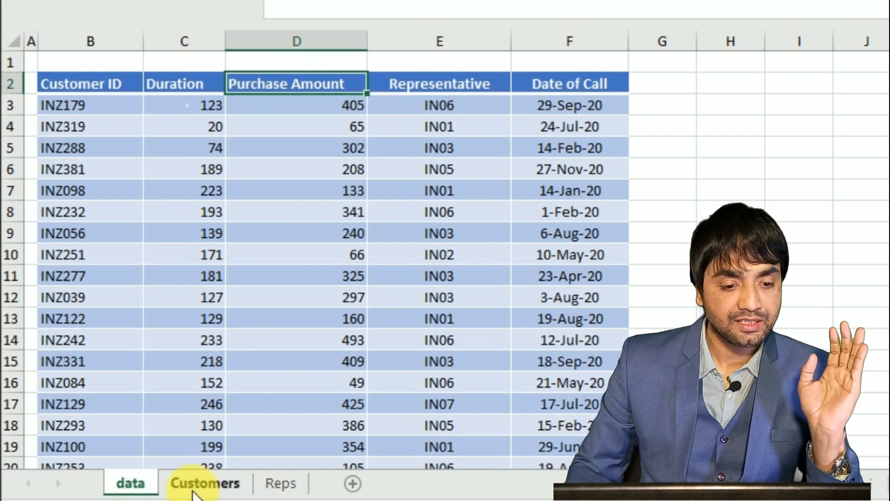
Examine the Customers and Reps sheets and compare their lookup tables with the data sheet.
{"action": "left_click", "coordinate": [204, 482]}
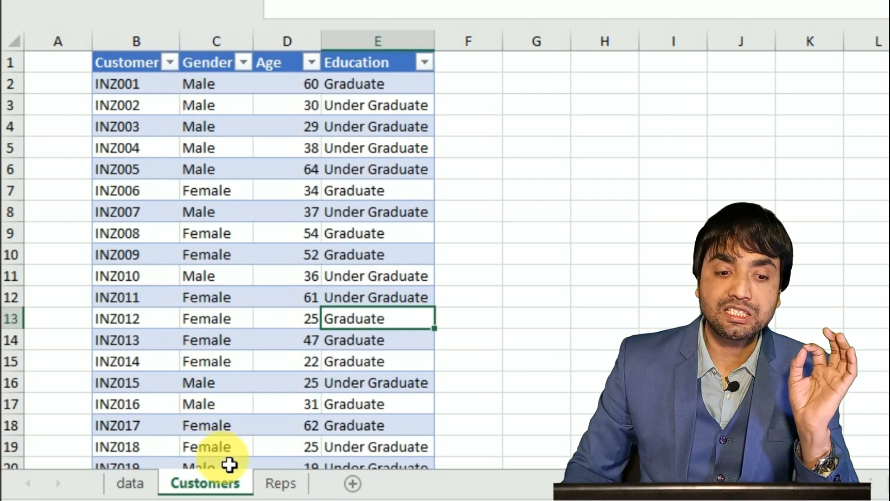
{"action": "left_click", "coordinate": [279, 484]}
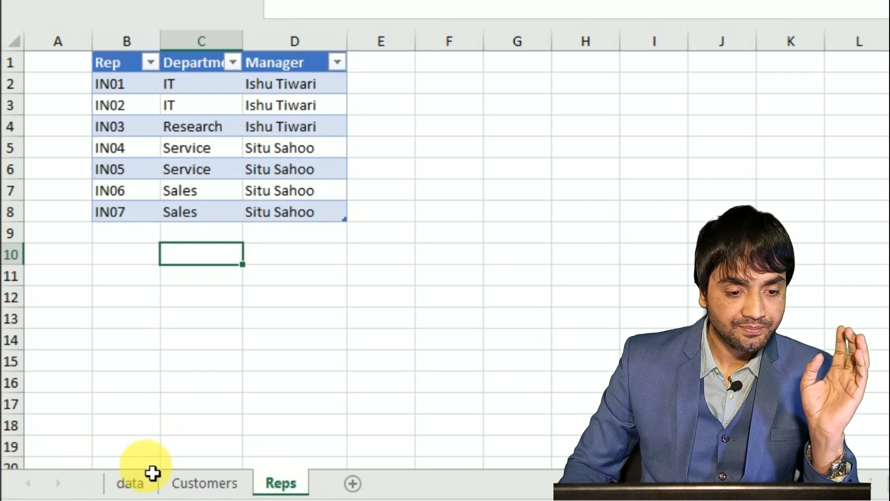
{"action": "left_click", "coordinate": [136, 485]}
{"action": "left_click", "coordinate": [202, 477]}
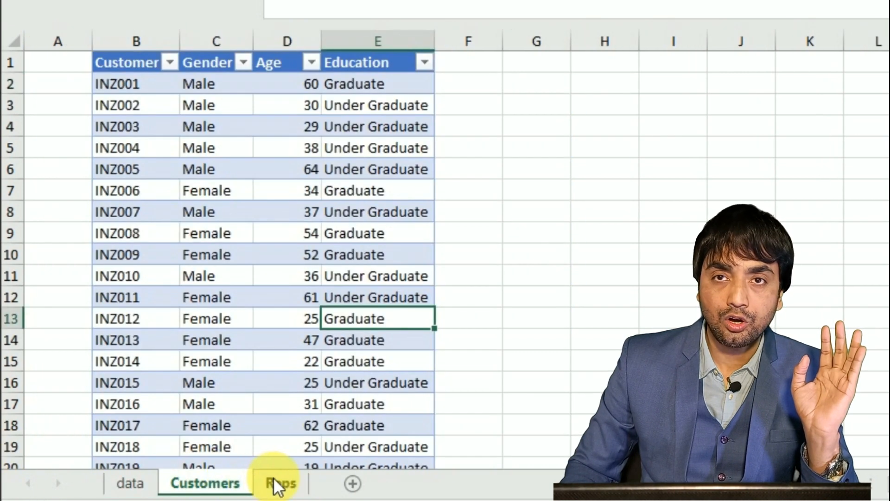
{"action": "left_click", "coordinate": [281, 484]}
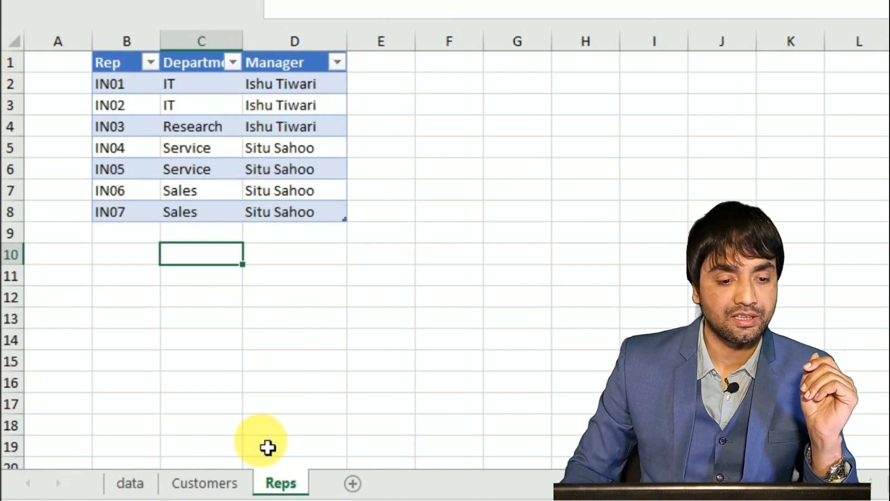
{"action": "left_click", "coordinate": [223, 485]}
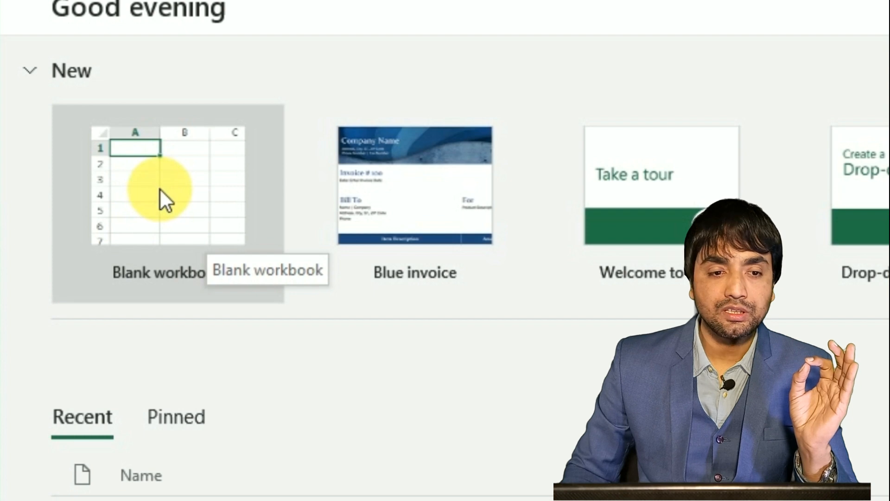
Create a new blank workbook and select cell C3.
{"action": "left_click", "coordinate": [160, 188]}
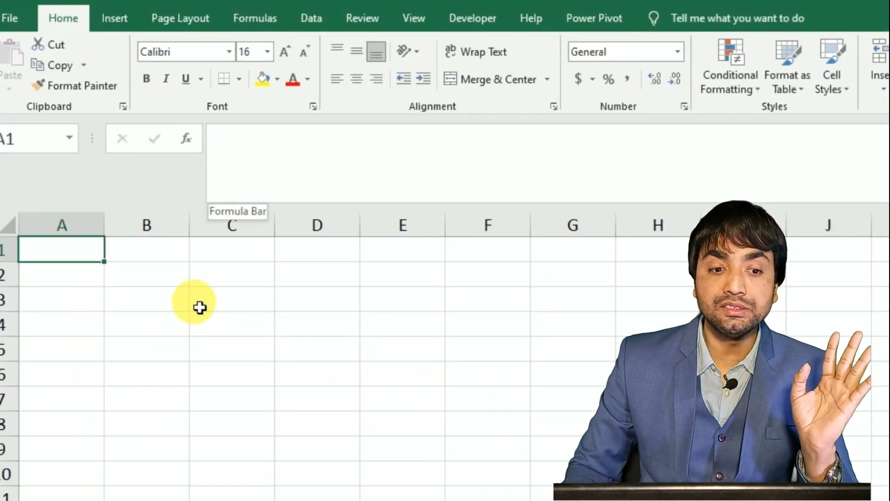
{"action": "left_click", "coordinate": [142, 402]}
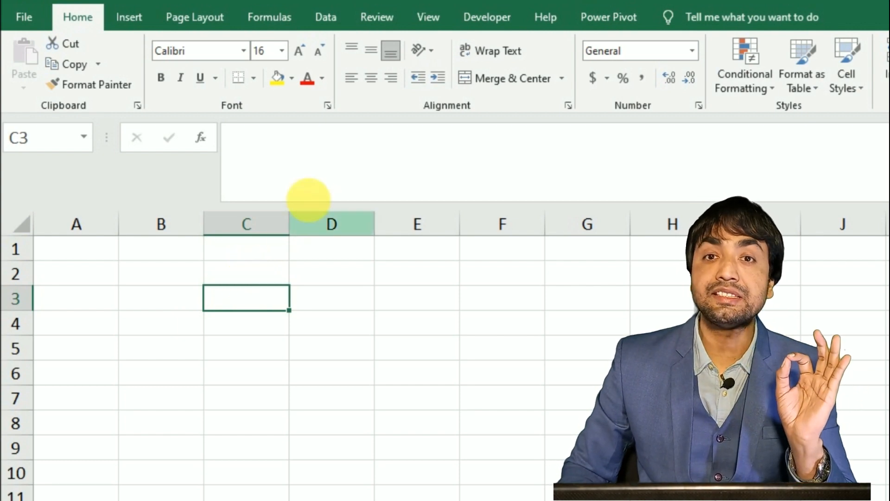
Import 2020-data.xlsx as an Excel workbook data source from the subfolder inside C:\Pivot MultipleWorkbook.
{"action": "left_click", "coordinate": [316, 16]}
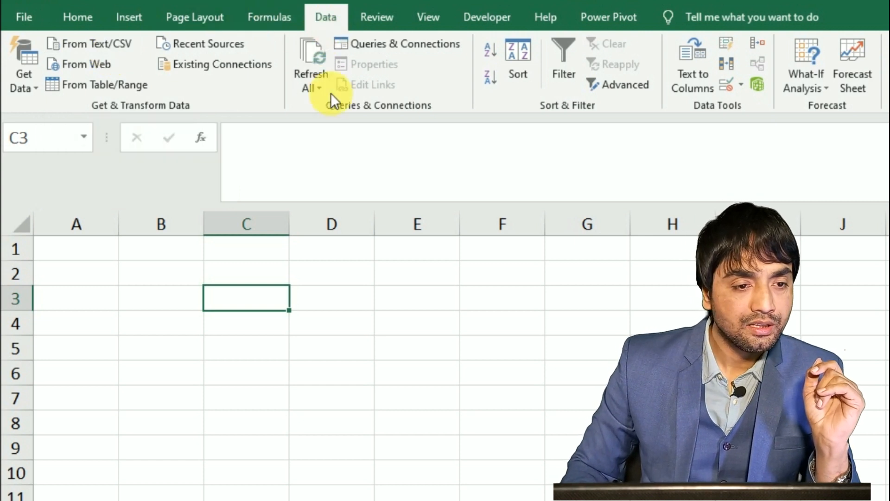
{"action": "left_click", "coordinate": [37, 90]}
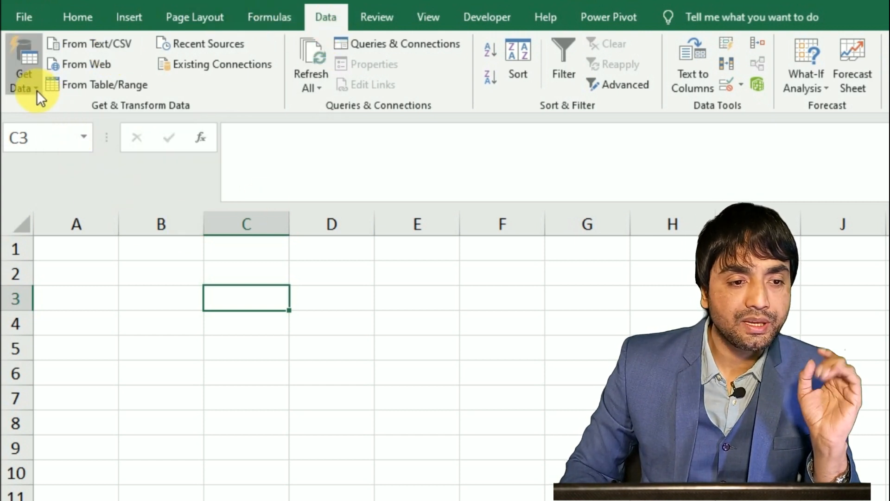
{"action": "mouse_move", "coordinate": [71, 122]}
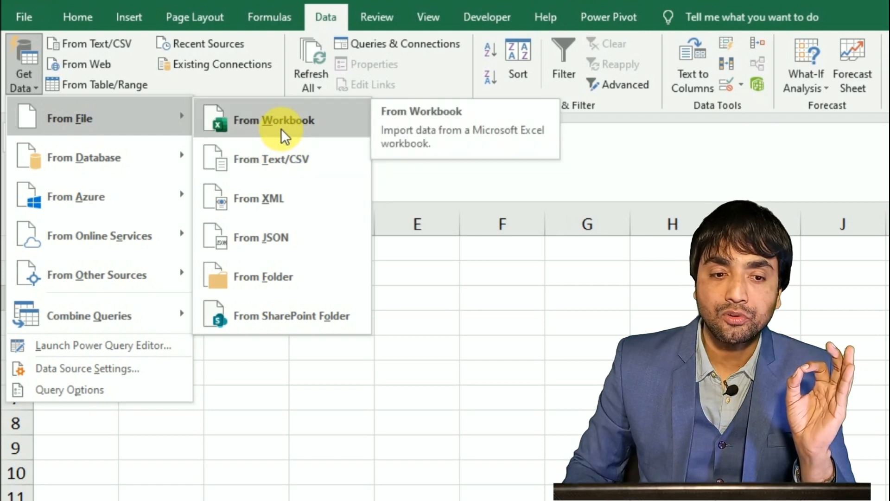
{"action": "left_click", "coordinate": [281, 129]}
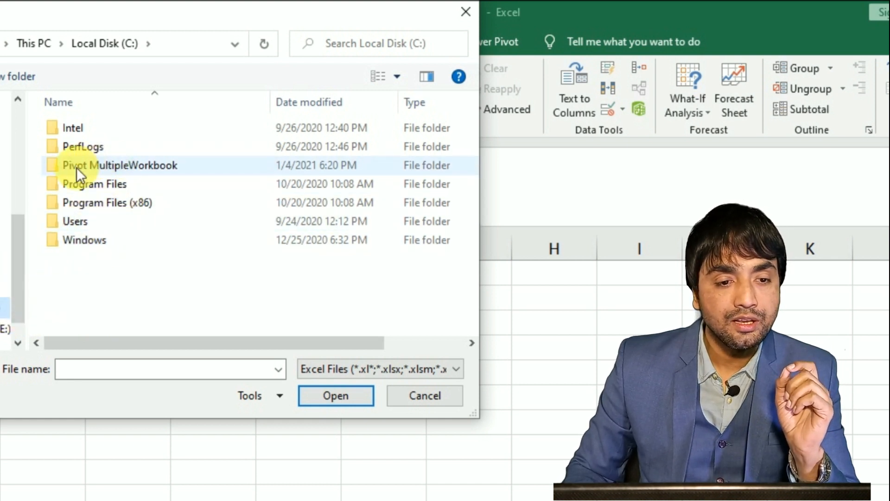
{"action": "double_click", "coordinate": [141, 167]}
{"action": "double_click", "coordinate": [116, 132]}
{"action": "left_click", "coordinate": [76, 133]}
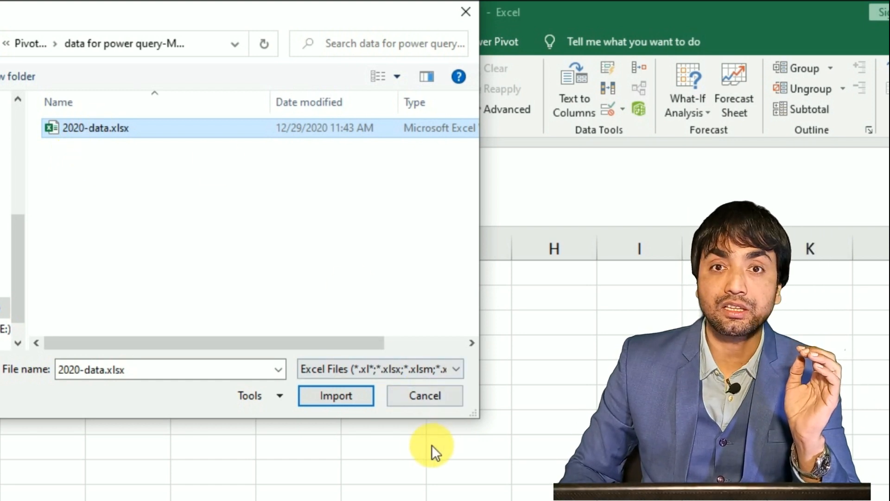
{"action": "left_click", "coordinate": [339, 399]}
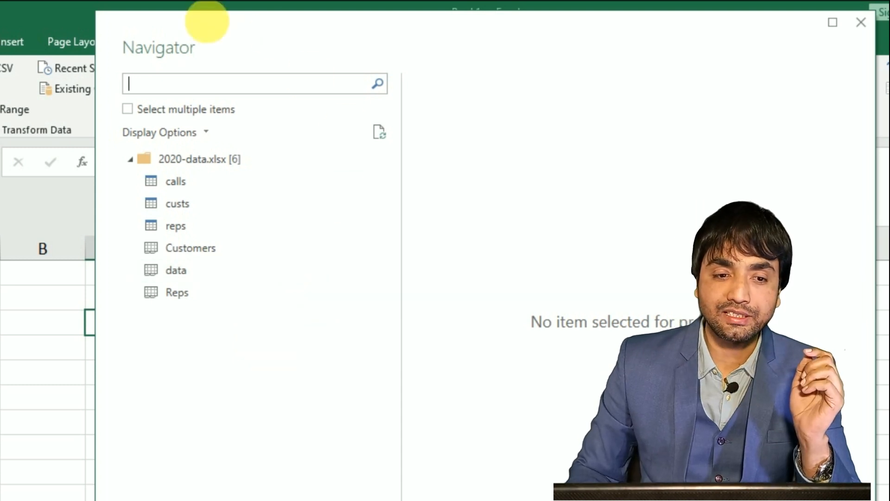
Preview the calls and custs tables of 2020-data.xlsx in the Navigator.
{"action": "left_click", "coordinate": [363, 84]}
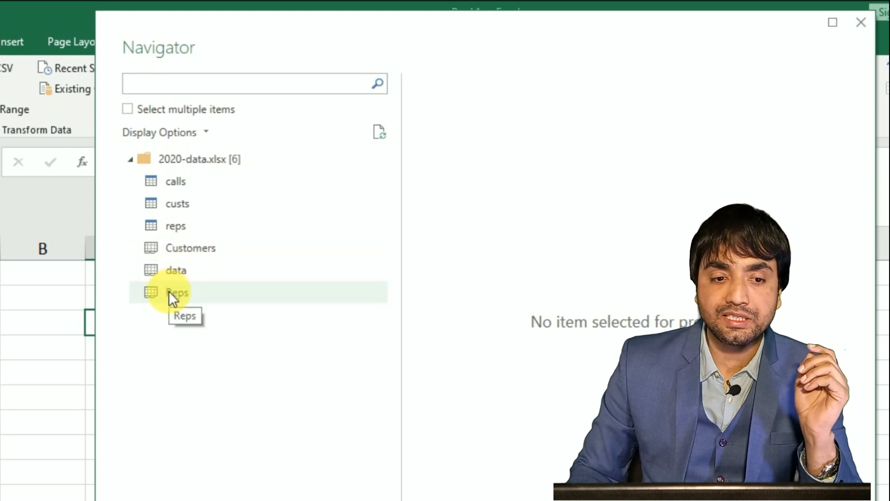
{"action": "left_click", "coordinate": [152, 184]}
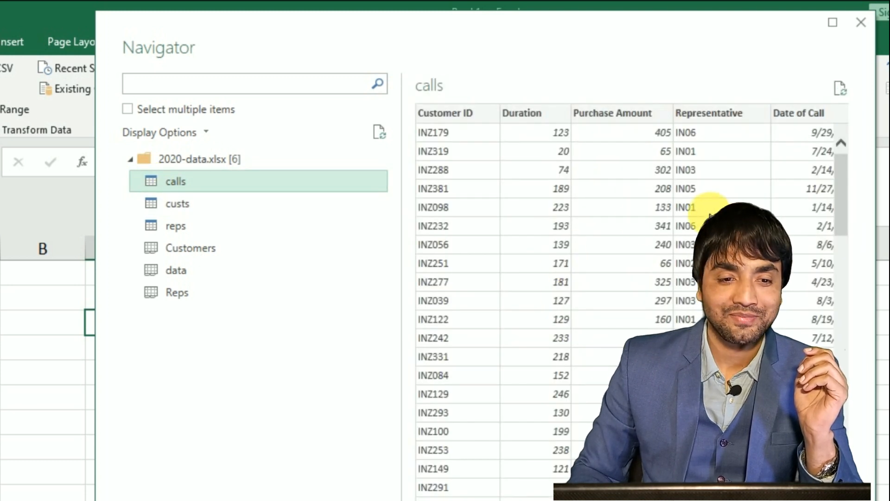
{"action": "left_click", "coordinate": [175, 207]}
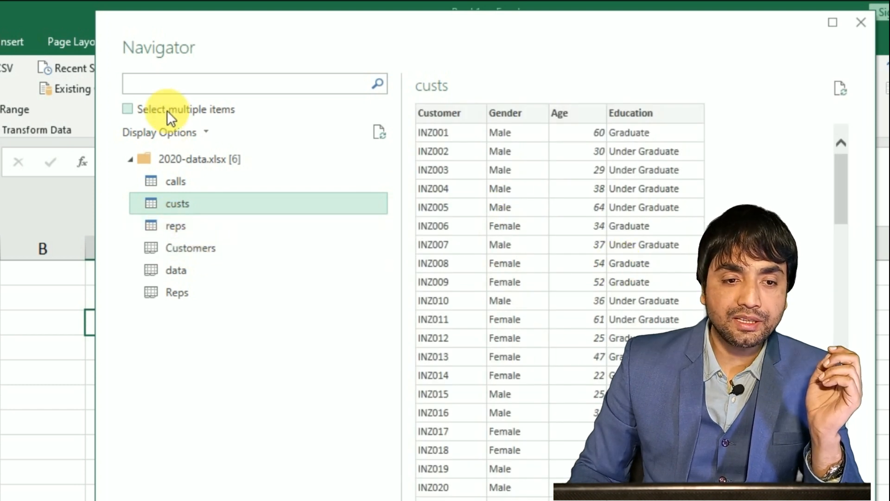
Enable multiple selection, choose the calls, custs and reps tables, and open them for transformation in the Power Query Editor.
{"action": "left_click", "coordinate": [129, 111]}
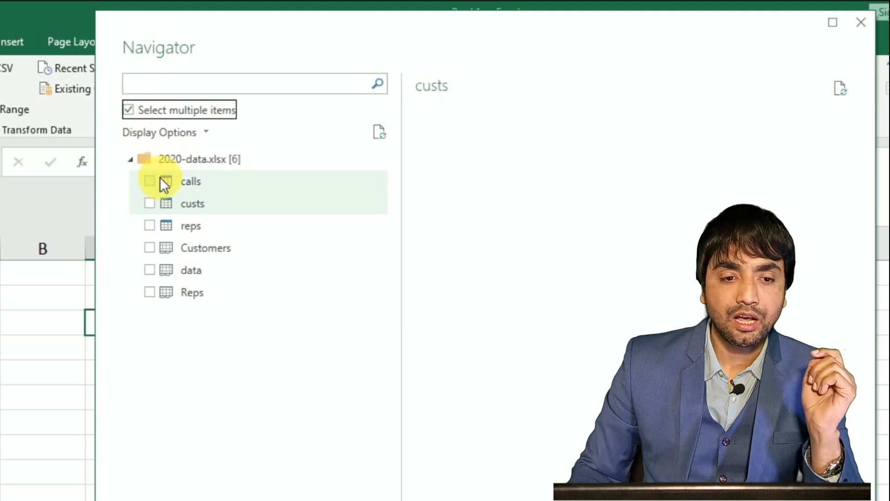
{"action": "left_click", "coordinate": [149, 180]}
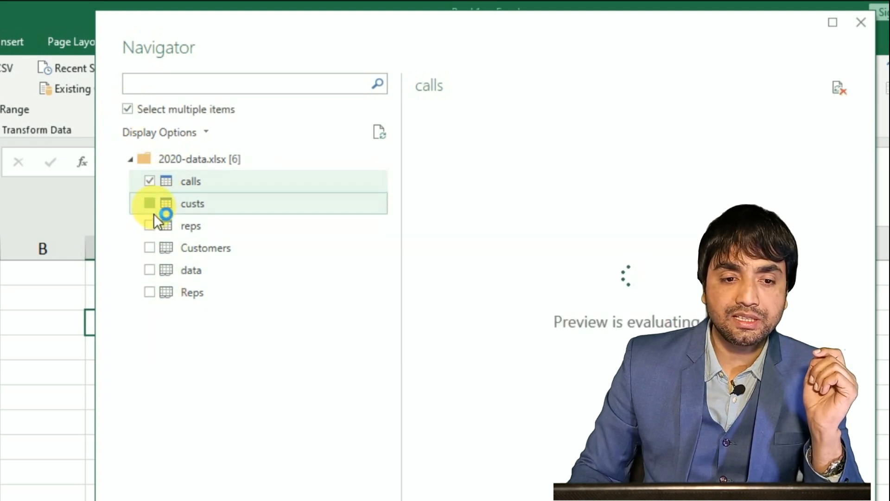
{"action": "left_click", "coordinate": [151, 205]}
{"action": "left_click", "coordinate": [150, 231]}
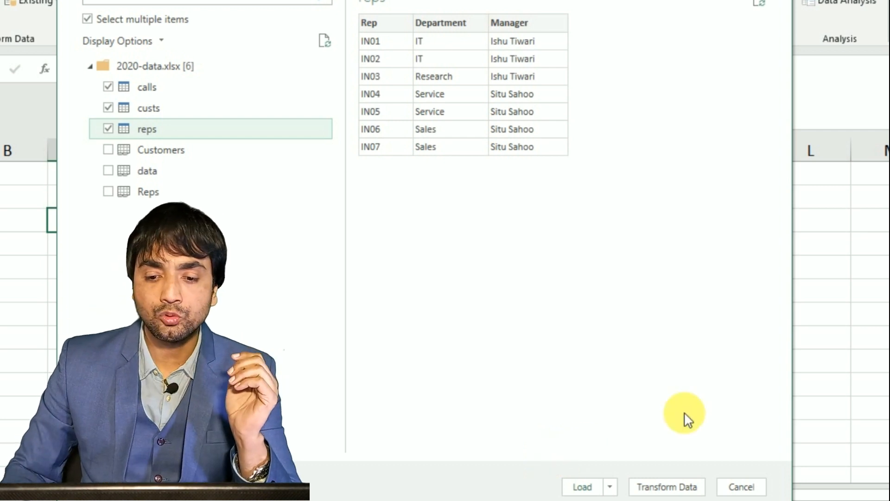
{"action": "left_click", "coordinate": [667, 487]}
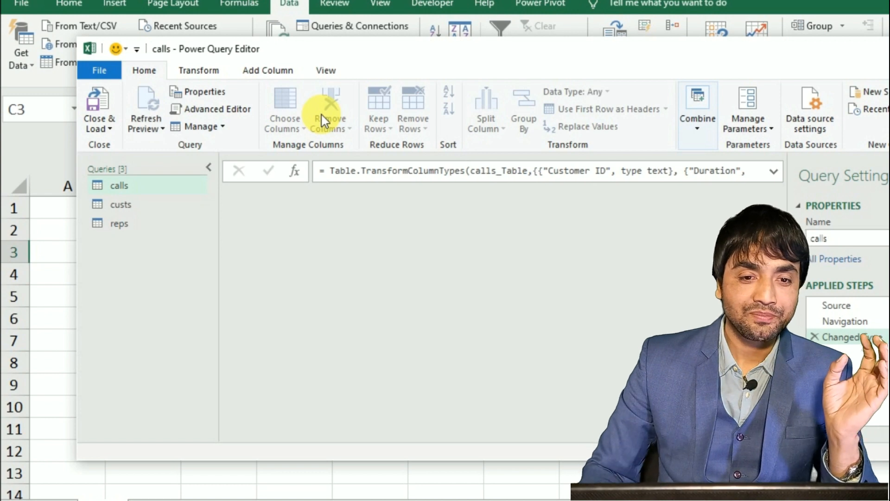
Maximize the Power Query Editor window and restore it to a floating window.
{"action": "left_click_drag", "start_coordinate": [362, 52], "coordinate": [354, 1]}
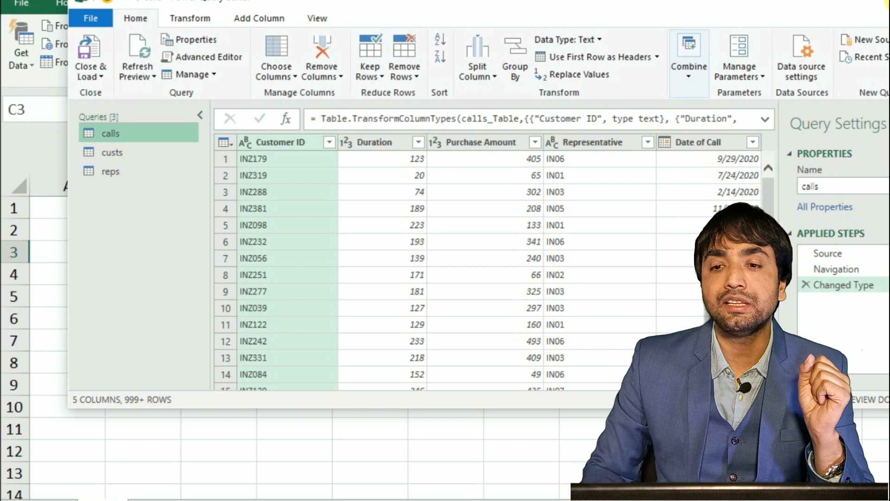
{"action": "left_click", "coordinate": [746, 10]}
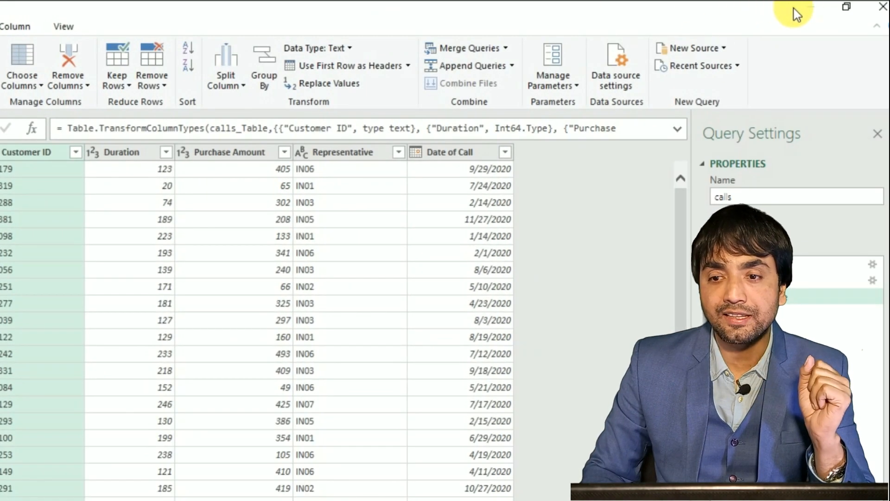
{"action": "left_click", "coordinate": [847, 7]}
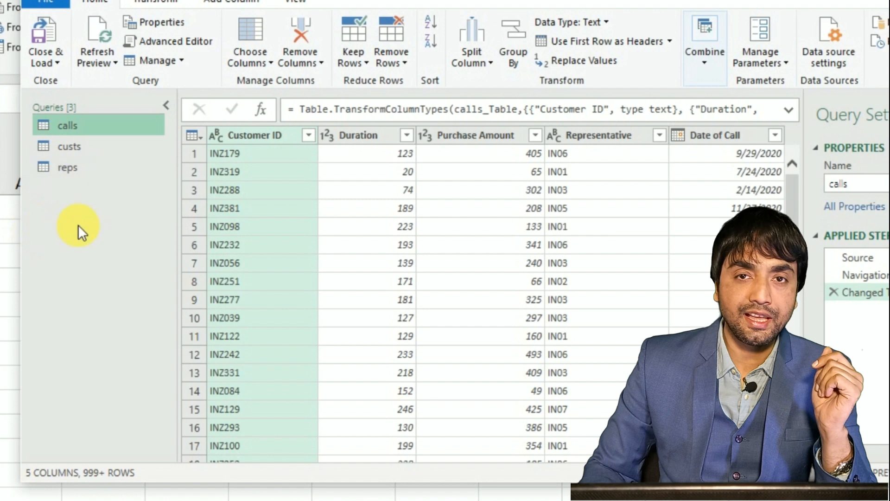
Add 2019-data.csv as a new Text/CSV query, keeping the comma delimiter and the 1252: Western European (Windows) file origin.
{"action": "right_click", "coordinate": [71, 202]}
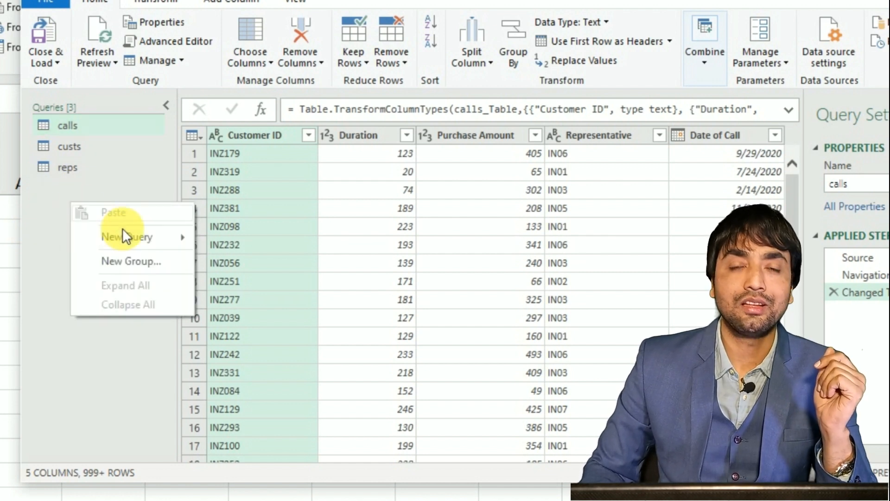
{"action": "mouse_move", "coordinate": [130, 236]}
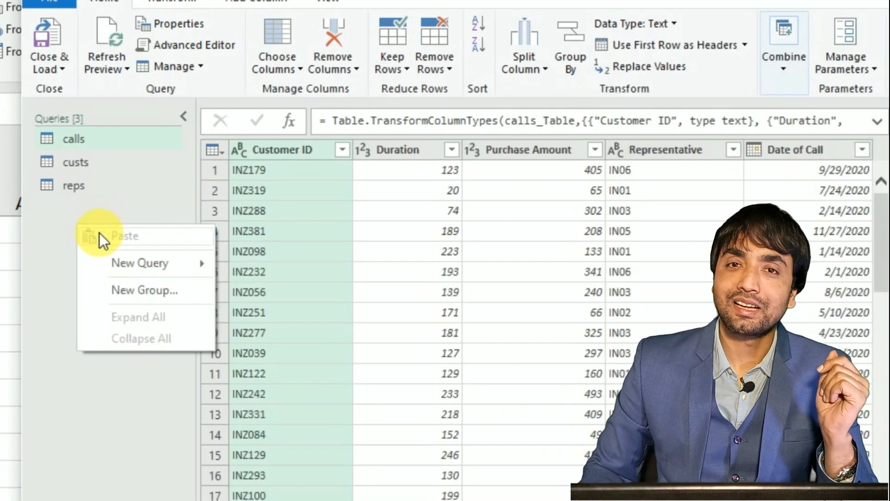
{"action": "mouse_move", "coordinate": [130, 235]}
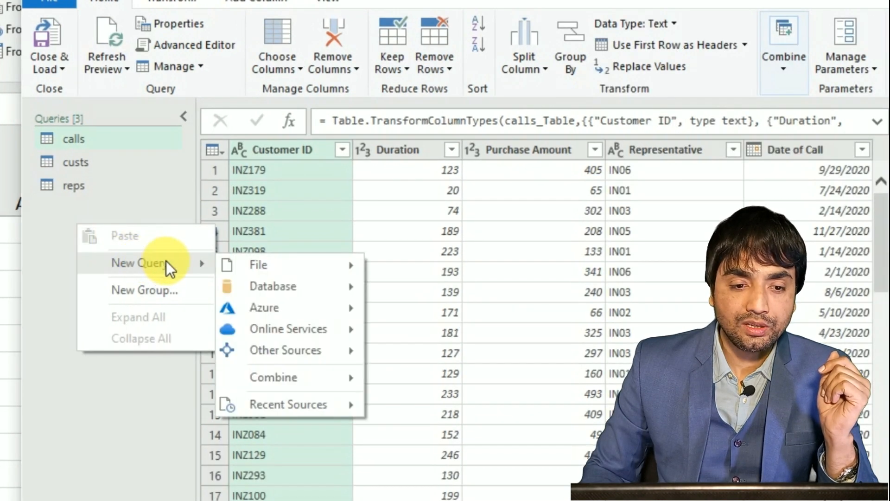
{"action": "mouse_move", "coordinate": [249, 274]}
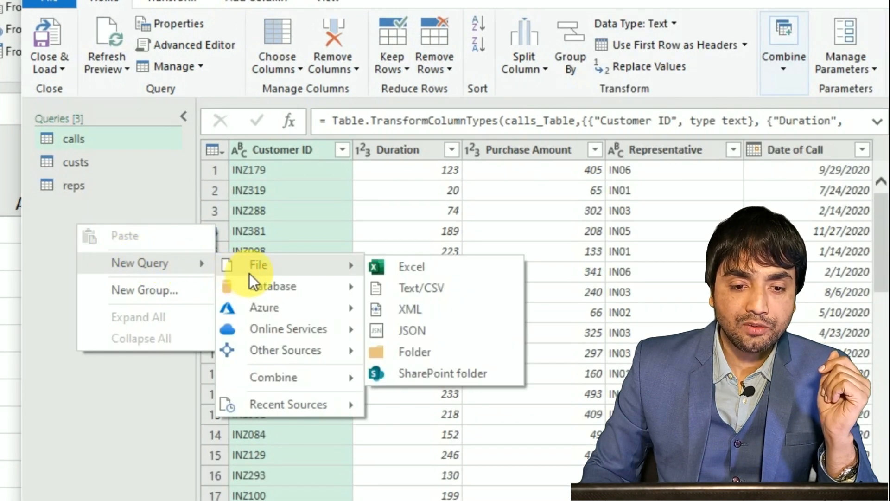
{"action": "left_click", "coordinate": [414, 290]}
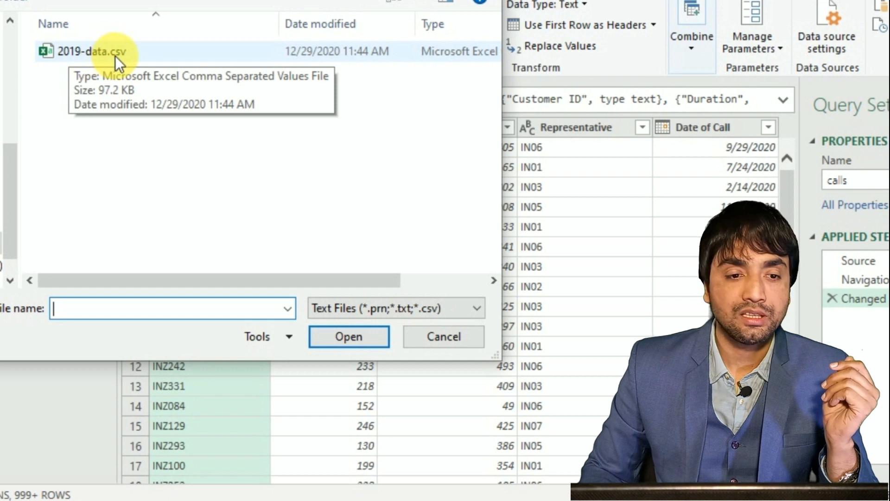
{"action": "left_click", "coordinate": [80, 53]}
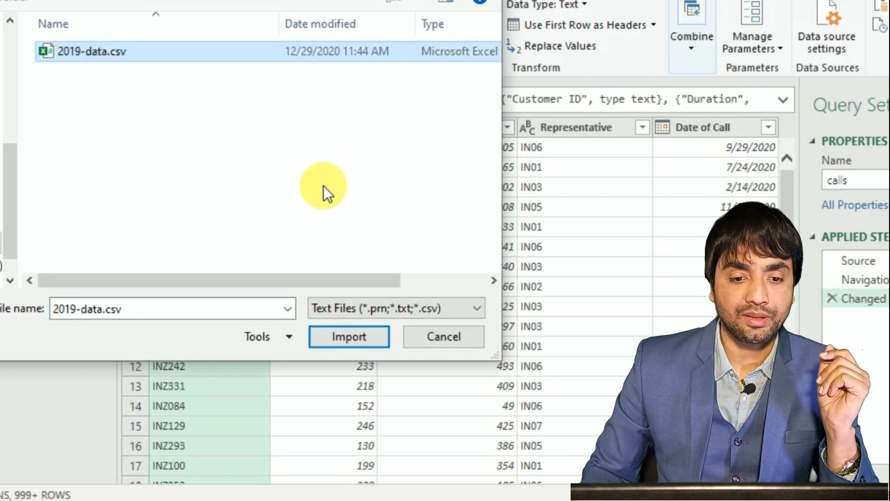
{"action": "left_click", "coordinate": [355, 338]}
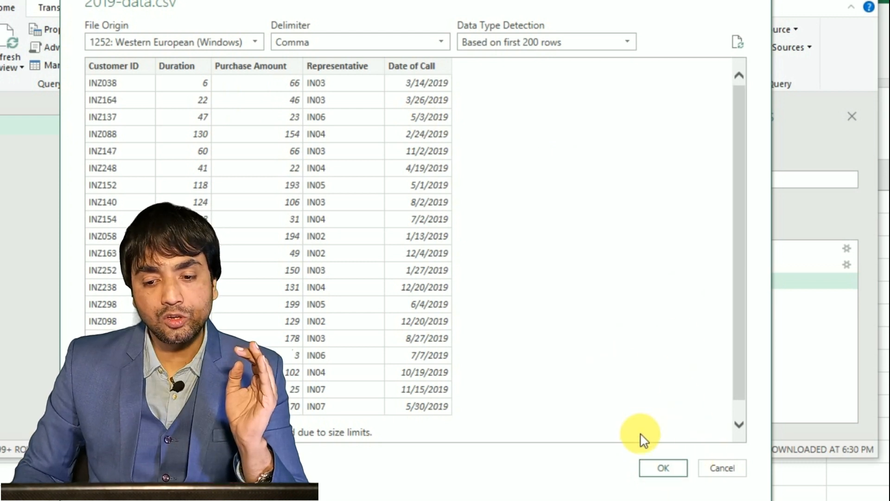
{"action": "left_click", "coordinate": [663, 468]}
Compare the columns of the calls and 2019-data queries, and view the custs query.
{"action": "left_click", "coordinate": [53, 183]}
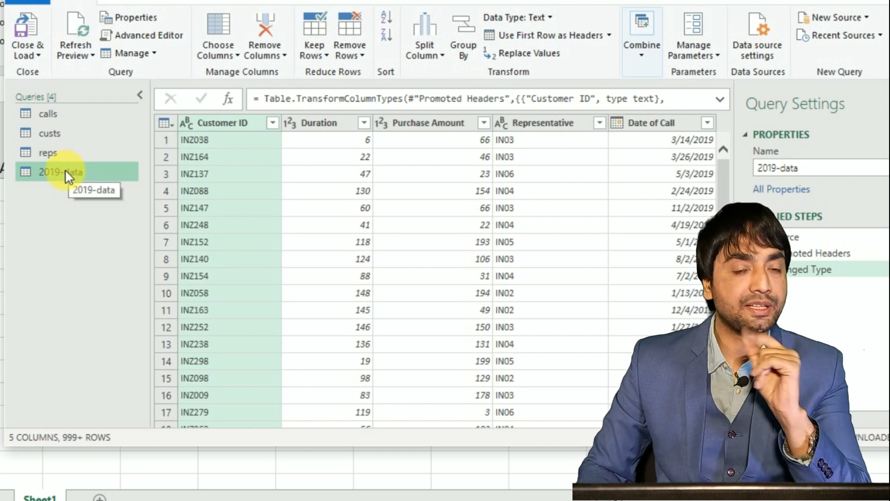
{"action": "left_click", "coordinate": [45, 115]}
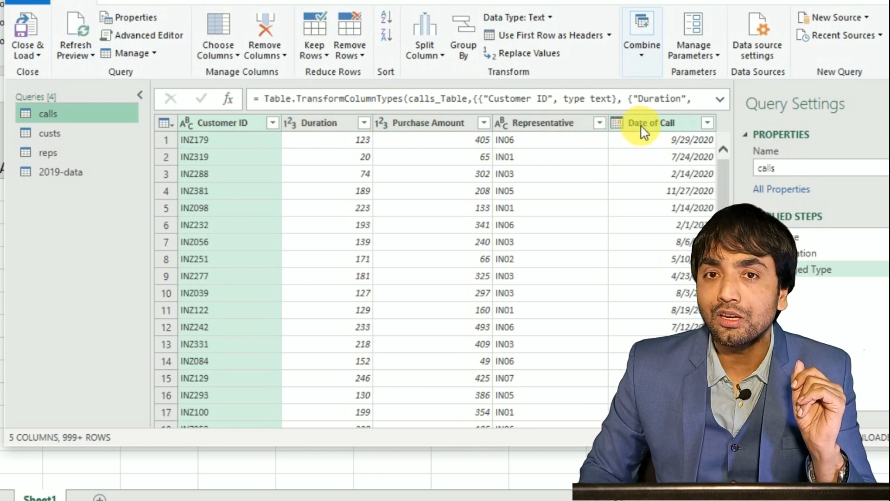
{"action": "left_click", "coordinate": [62, 173]}
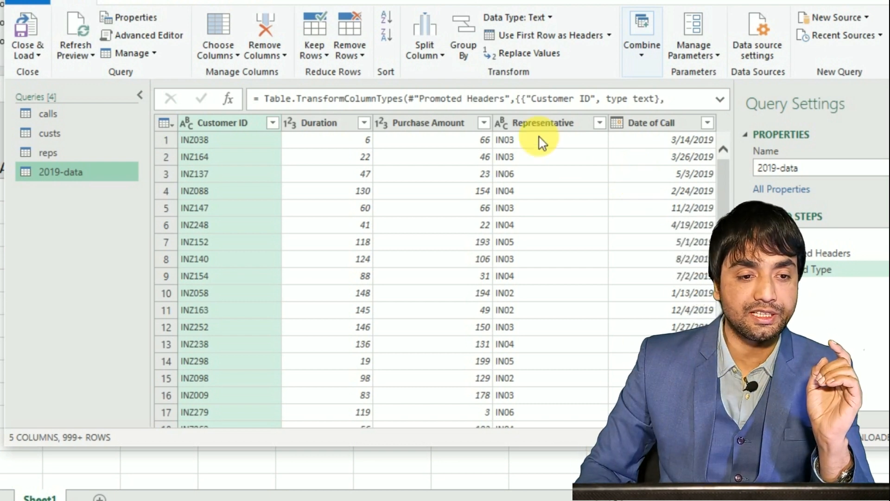
{"action": "left_click", "coordinate": [54, 113]}
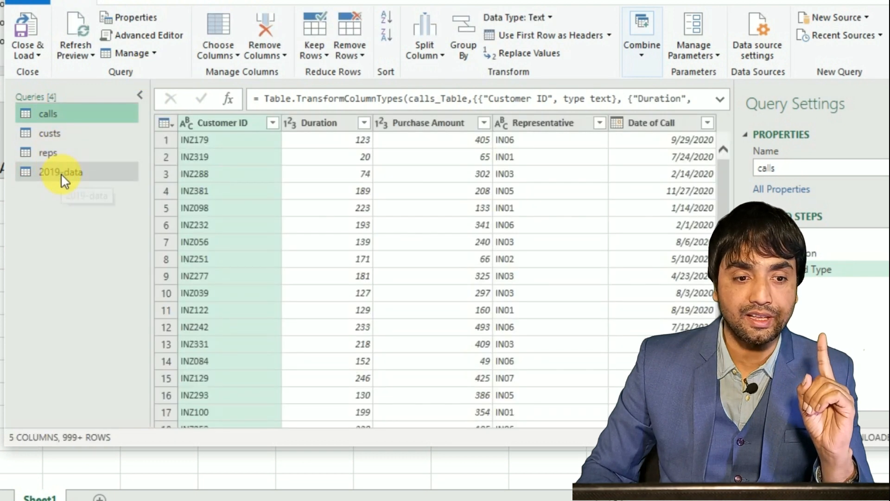
{"action": "left_click", "coordinate": [60, 173]}
{"action": "left_click", "coordinate": [54, 118]}
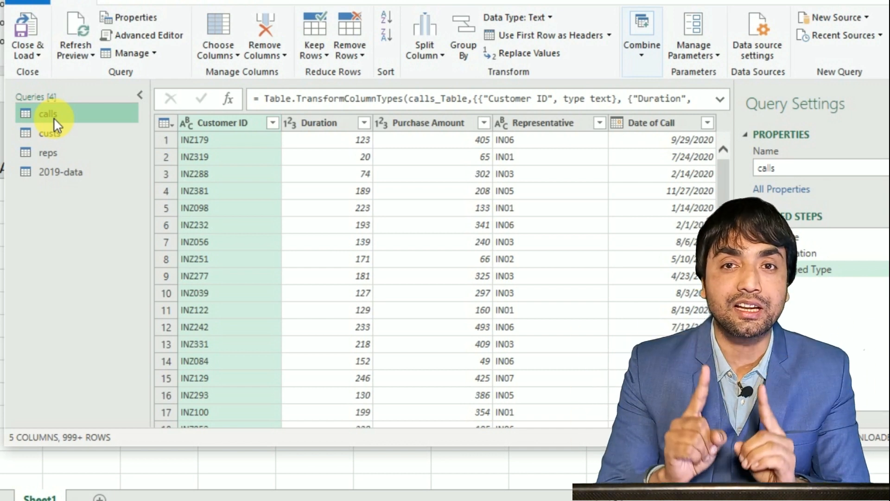
{"action": "left_click", "coordinate": [60, 130]}
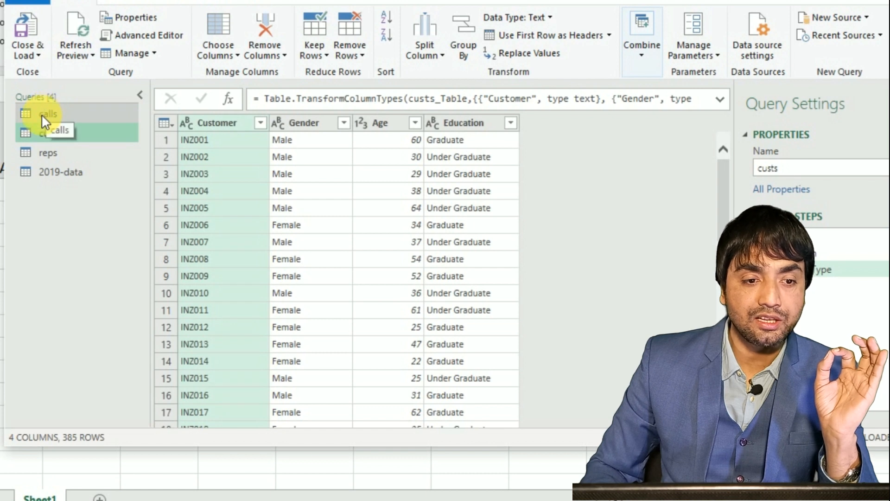
Append the 2019-data table to the calls query as a two-table append.
{"action": "left_click", "coordinate": [44, 115]}
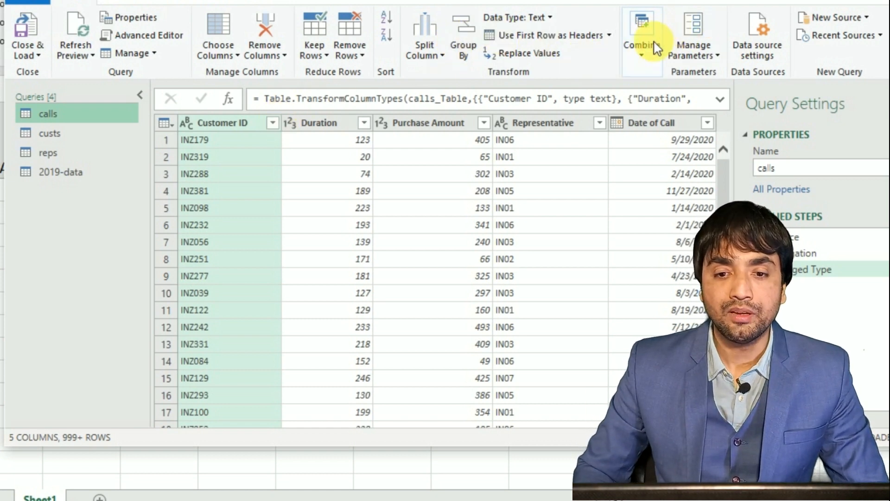
{"action": "left_click", "coordinate": [646, 64]}
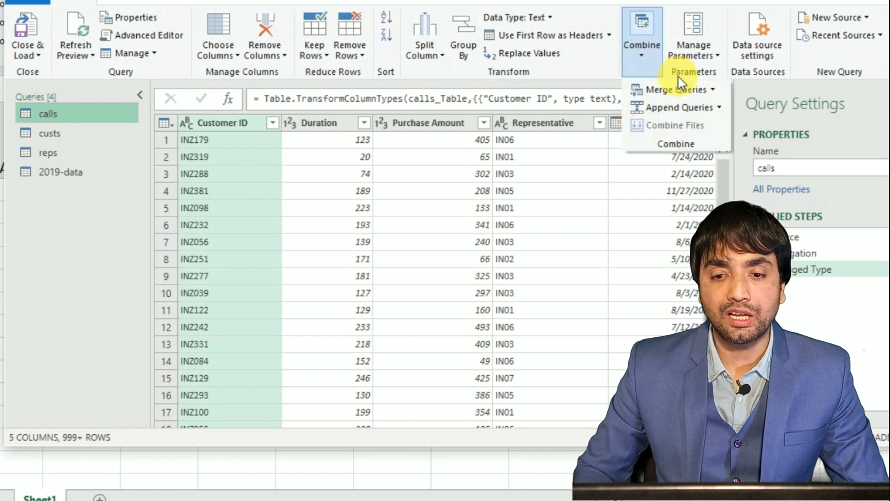
{"action": "left_click", "coordinate": [675, 109]}
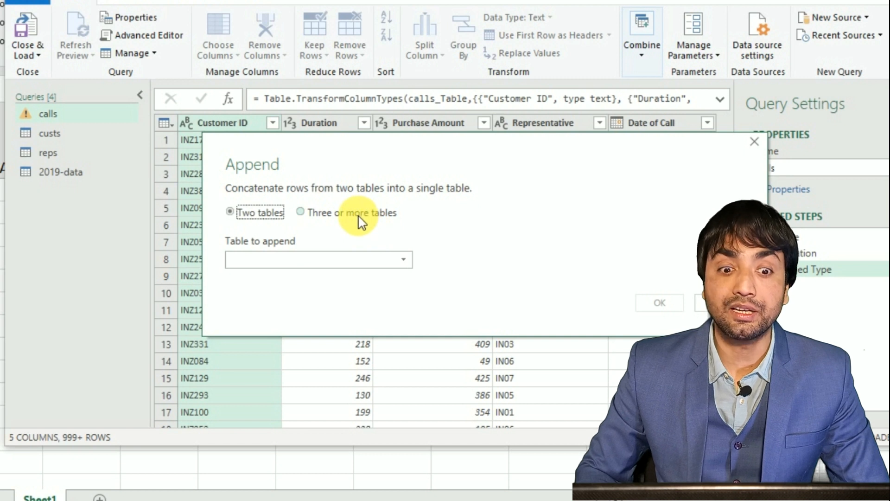
{"action": "left_click", "coordinate": [262, 263]}
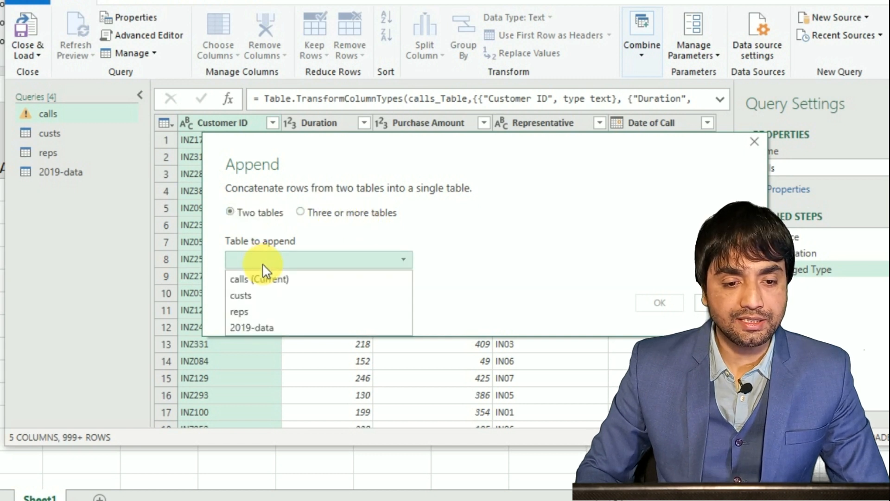
{"action": "left_click", "coordinate": [242, 330]}
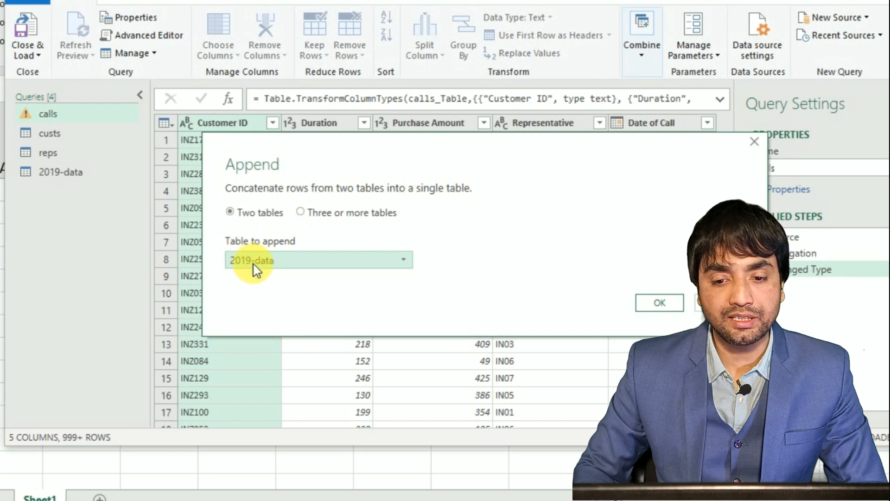
{"action": "left_click", "coordinate": [659, 304]}
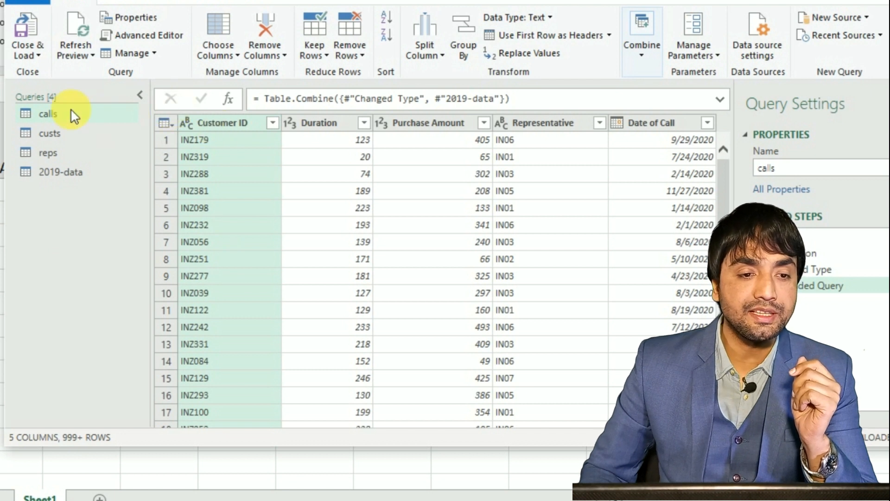
Close the Power Query Editor and load the queries as Only Create Connection, without adding them to the Data Model.
{"action": "left_click", "coordinate": [43, 55]}
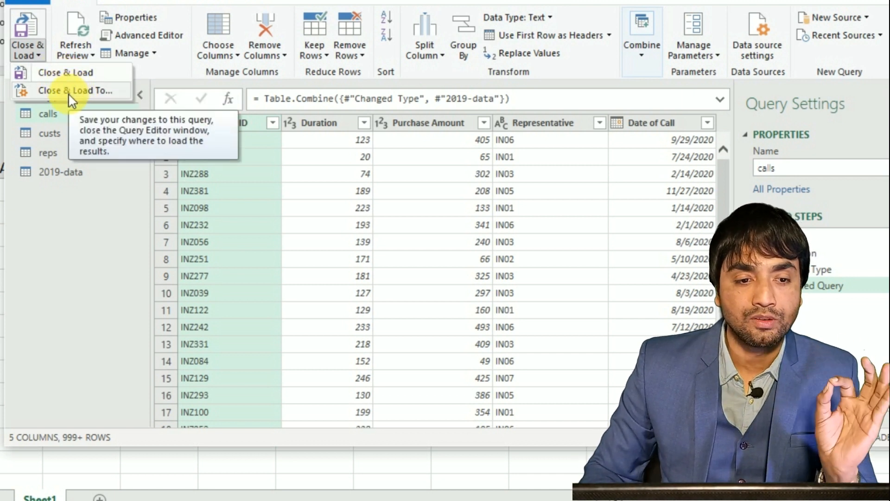
{"action": "left_click", "coordinate": [68, 93]}
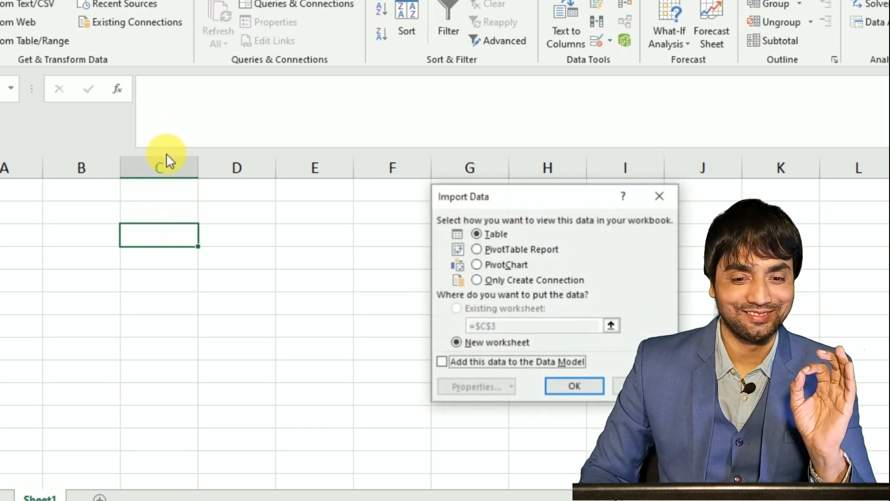
{"action": "left_click_drag", "start_coordinate": [454, 201], "coordinate": [345, 161]}
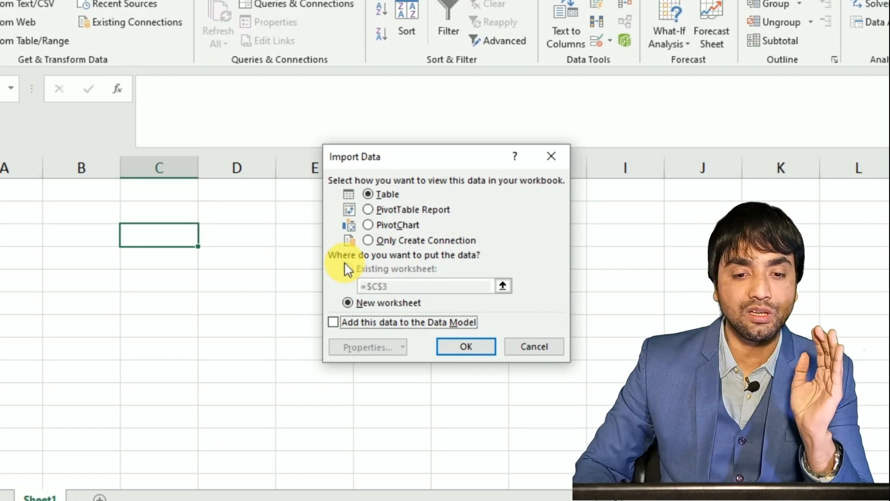
{"action": "left_click", "coordinate": [368, 240]}
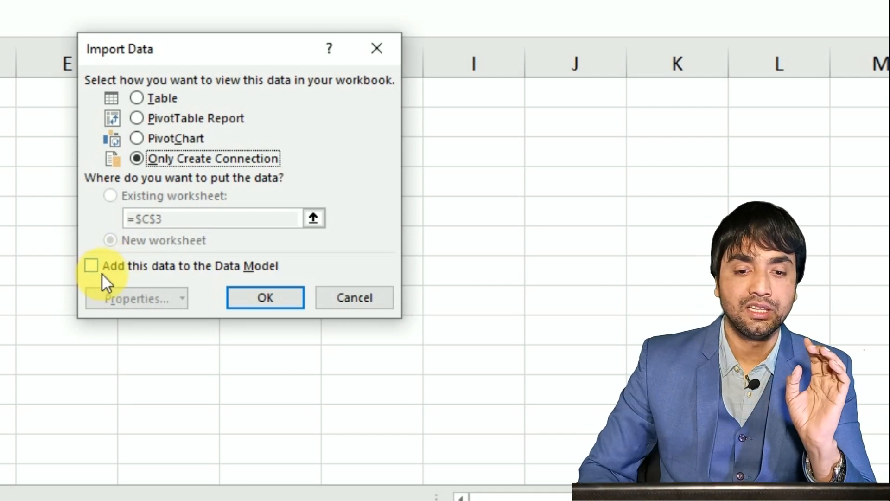
{"action": "left_click", "coordinate": [269, 305]}
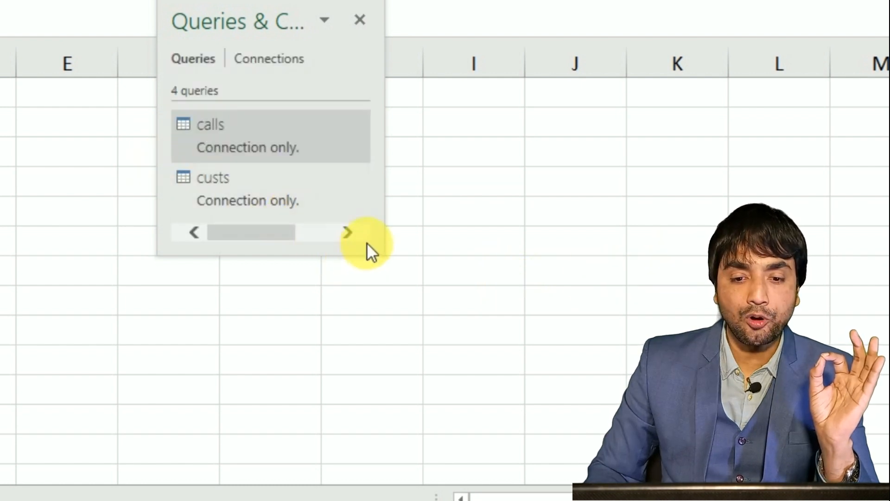
Enlarge and reposition the floating Queries & Connections pane to show all four queries.
{"action": "left_click_drag", "start_coordinate": [364, 257], "coordinate": [532, 469]}
{"action": "left_click_drag", "start_coordinate": [207, 40], "coordinate": [184, 0]}
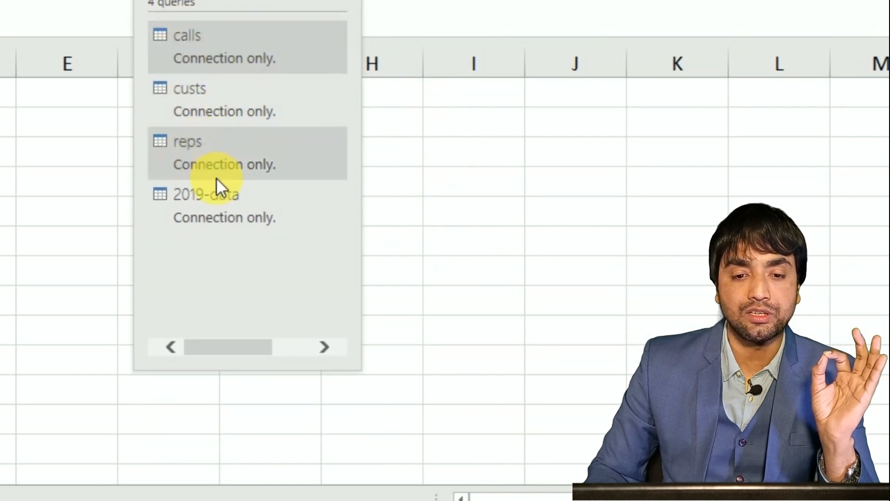
{"action": "mouse_move", "coordinate": [224, 205]}
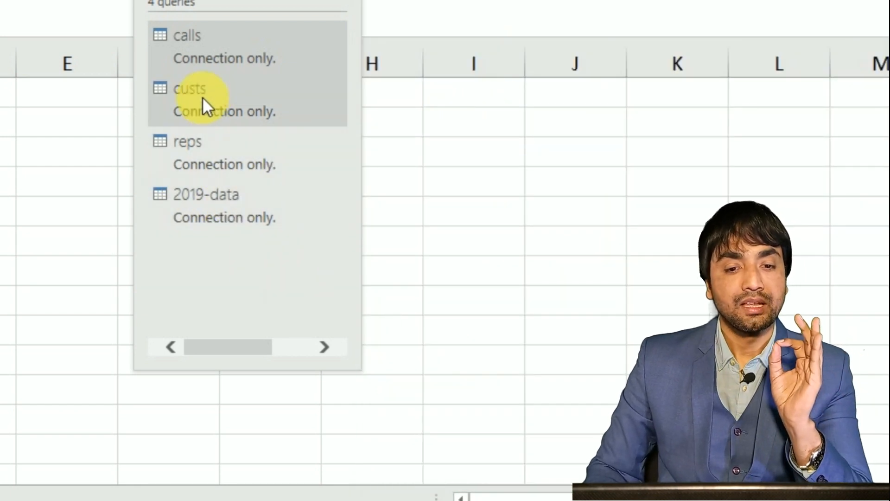
{"action": "mouse_move", "coordinate": [198, 185]}
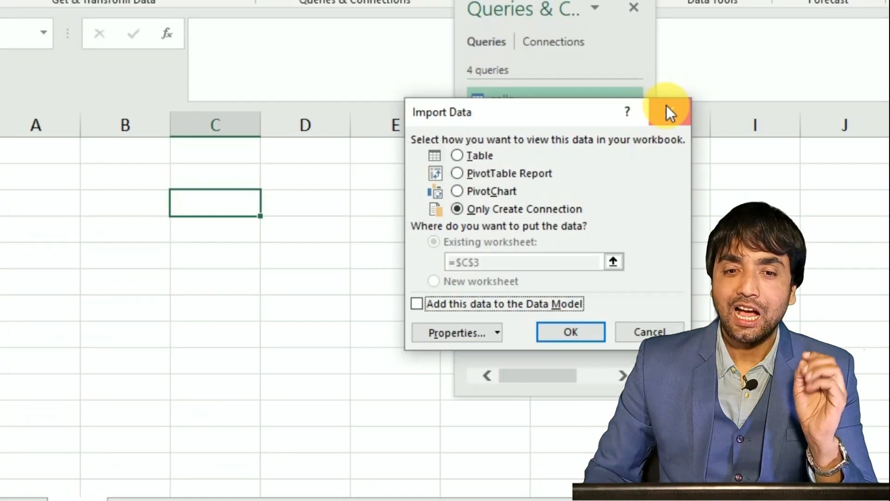
Change the calls query's load settings to add its data to the Data Model, keeping Only Create Connection.
{"action": "left_click", "coordinate": [668, 107]}
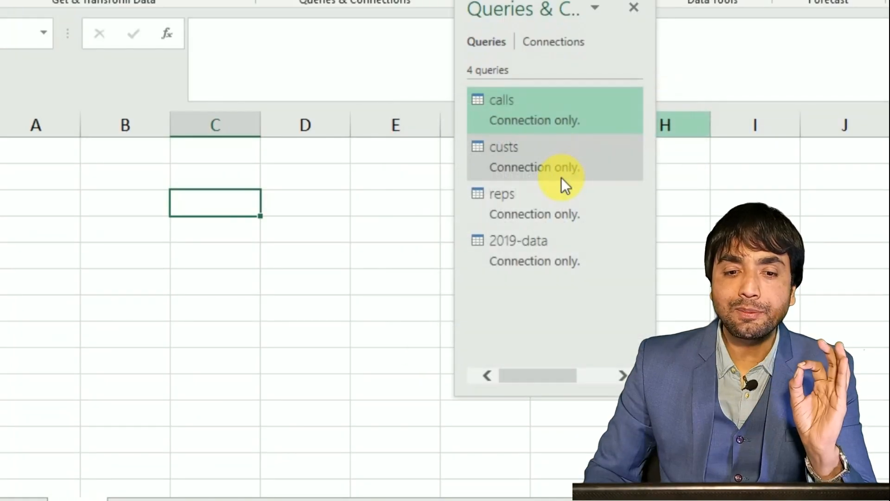
{"action": "right_click", "coordinate": [497, 108]}
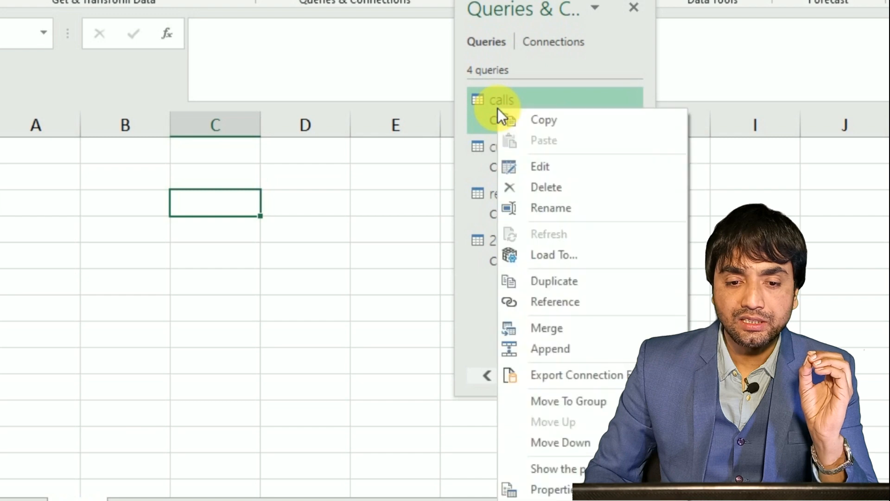
{"action": "left_click", "coordinate": [559, 258]}
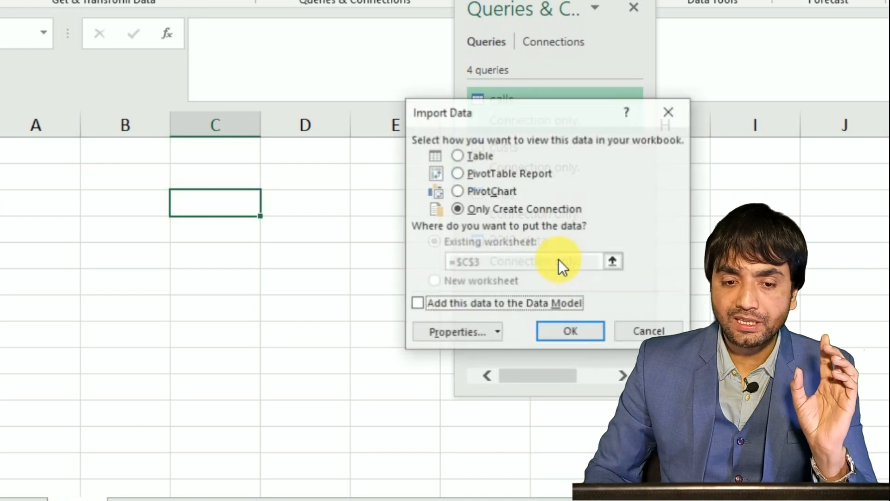
{"action": "left_click_drag", "start_coordinate": [506, 112], "coordinate": [223, 44]}
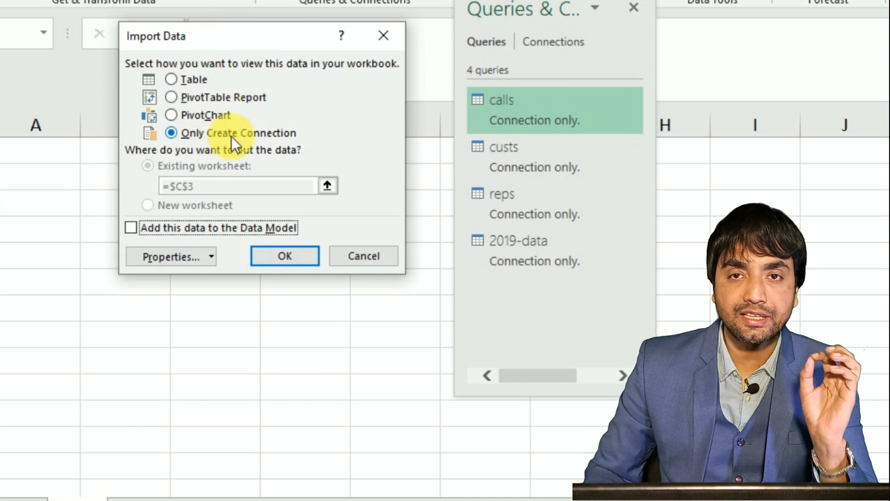
{"action": "left_click", "coordinate": [153, 228]}
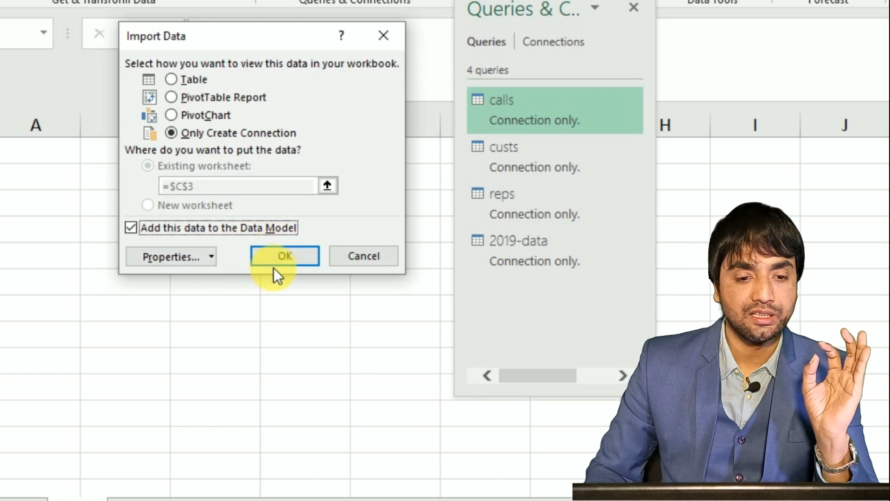
{"action": "left_click", "coordinate": [284, 257]}
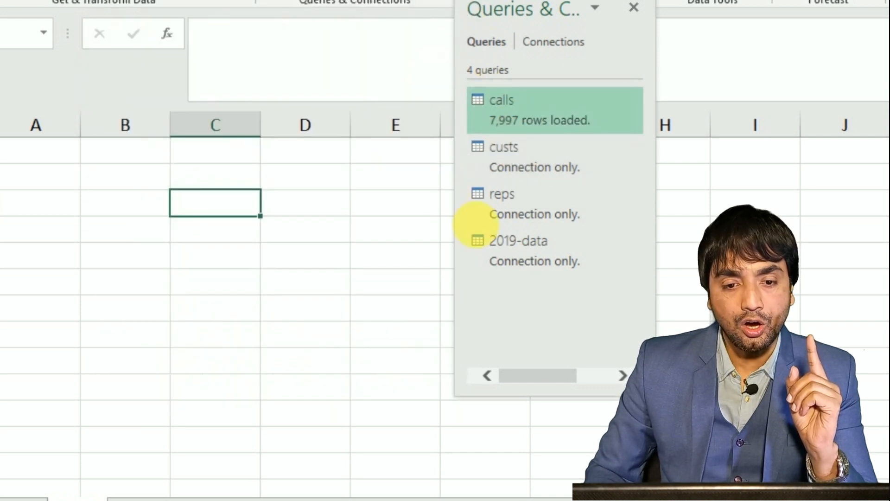
{"action": "mouse_move", "coordinate": [496, 215]}
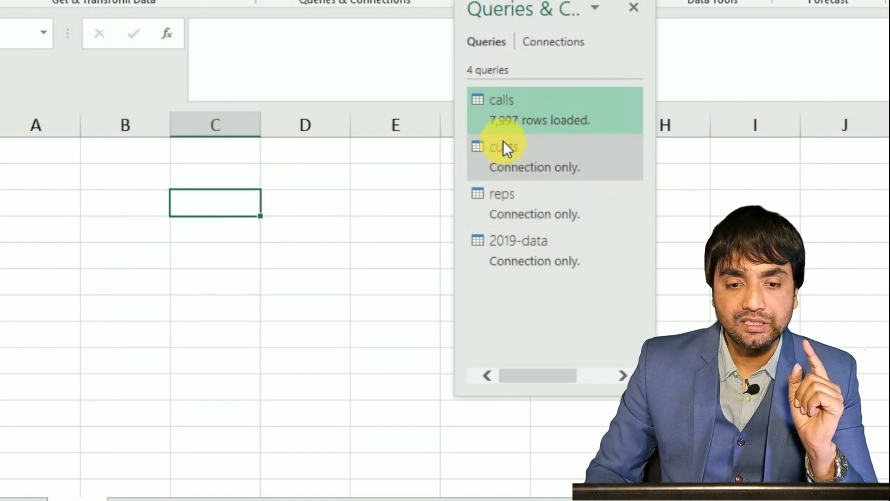
{"action": "mouse_move", "coordinate": [510, 126]}
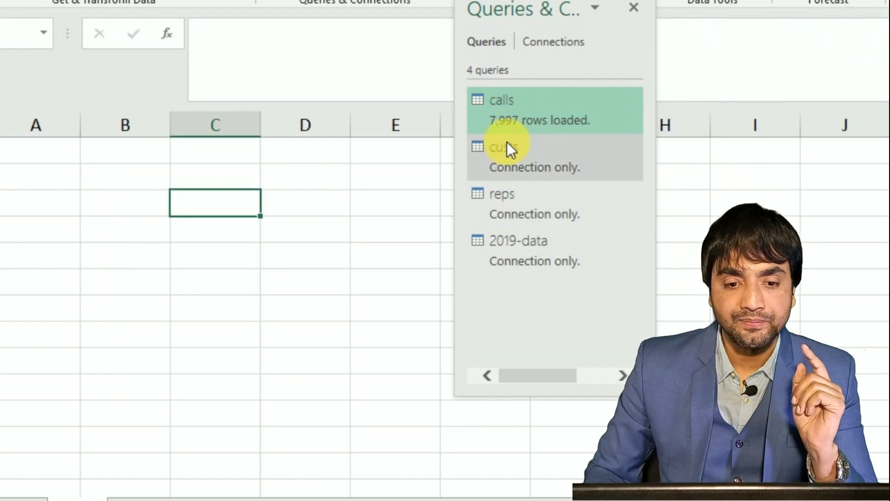
Change the custs query's load settings to add its data to the Data Model, keeping Only Create Connection.
{"action": "right_click", "coordinate": [497, 151]}
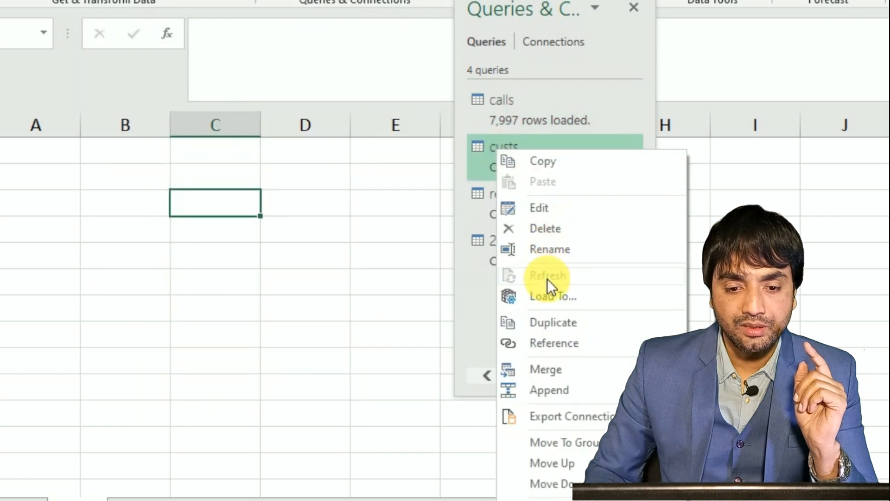
{"action": "left_click", "coordinate": [547, 299]}
{"action": "left_click", "coordinate": [199, 229]}
{"action": "left_click", "coordinate": [278, 256]}
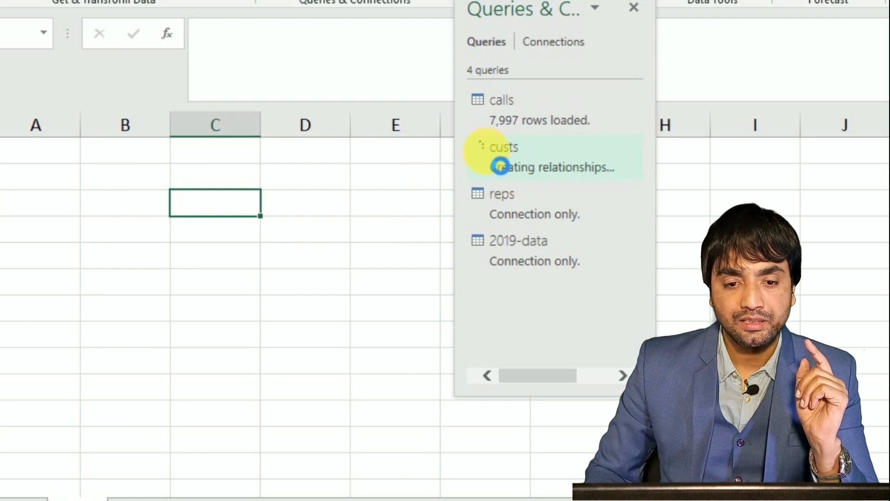
Add the reps query's data to the Data Model through its load settings, keeping Only Create Connection.
{"action": "mouse_move", "coordinate": [501, 159]}
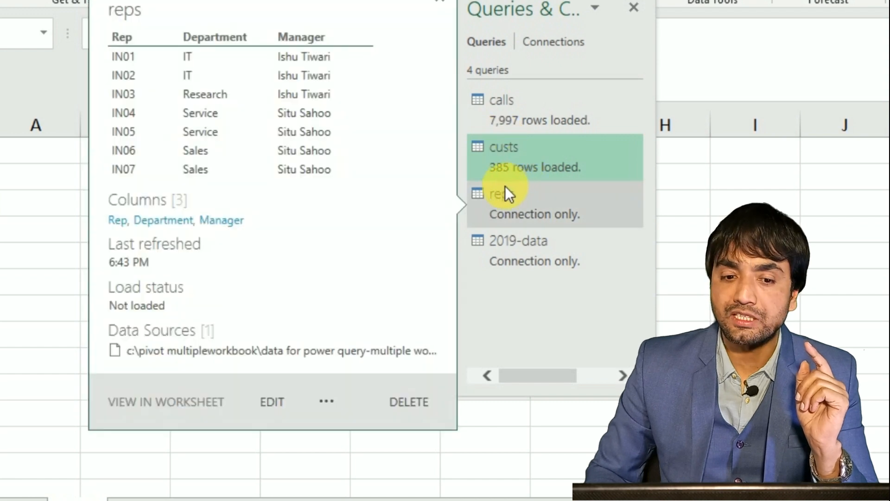
{"action": "right_click", "coordinate": [502, 199]}
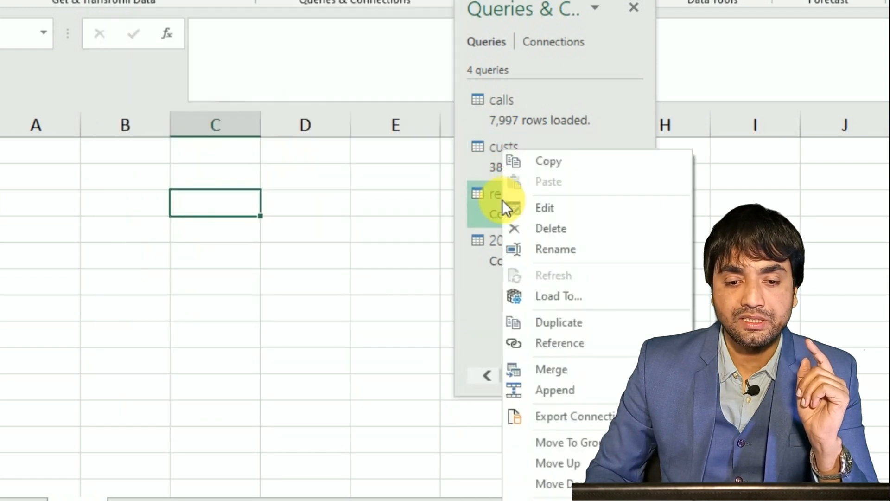
{"action": "left_click", "coordinate": [556, 288]}
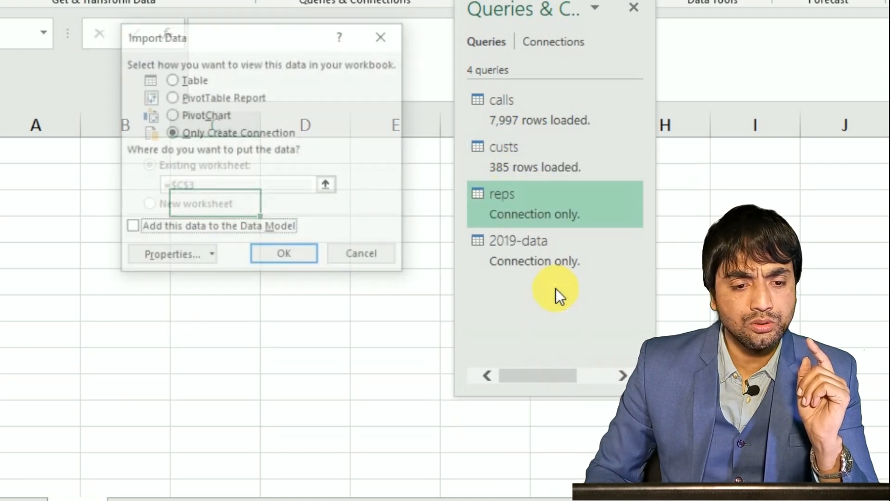
{"action": "left_click", "coordinate": [207, 229]}
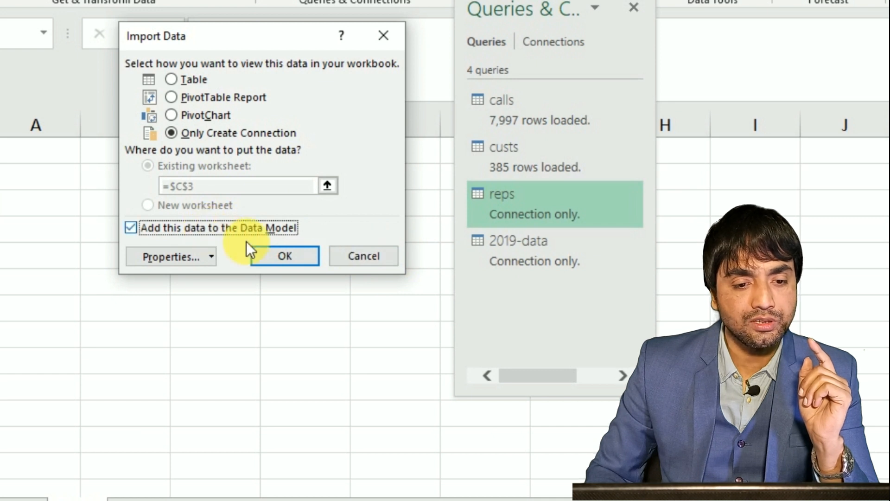
{"action": "left_click", "coordinate": [285, 253]}
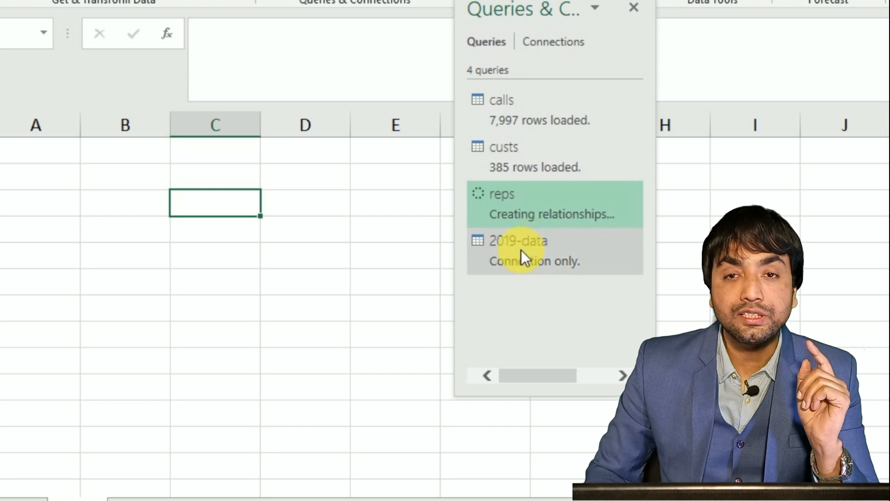
Start a new Data Model relationship using the calls table with Customer ID as its foreign column.
{"action": "mouse_move", "coordinate": [513, 262]}
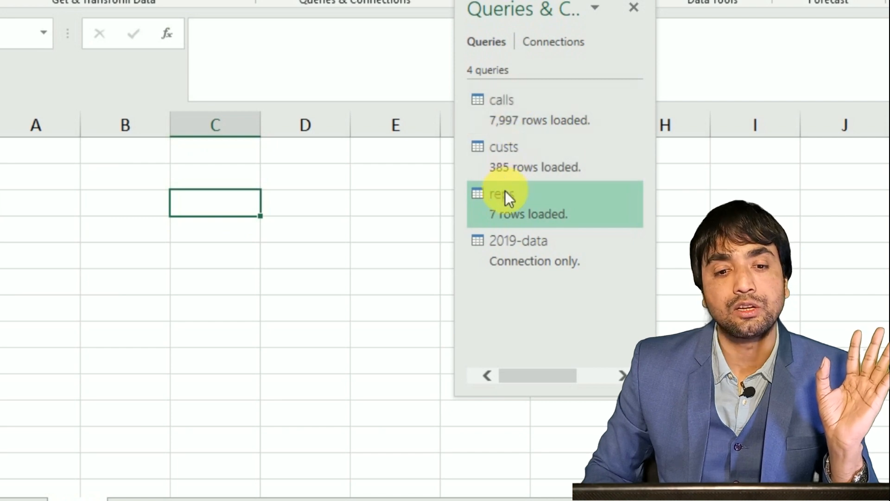
{"action": "mouse_move", "coordinate": [511, 141]}
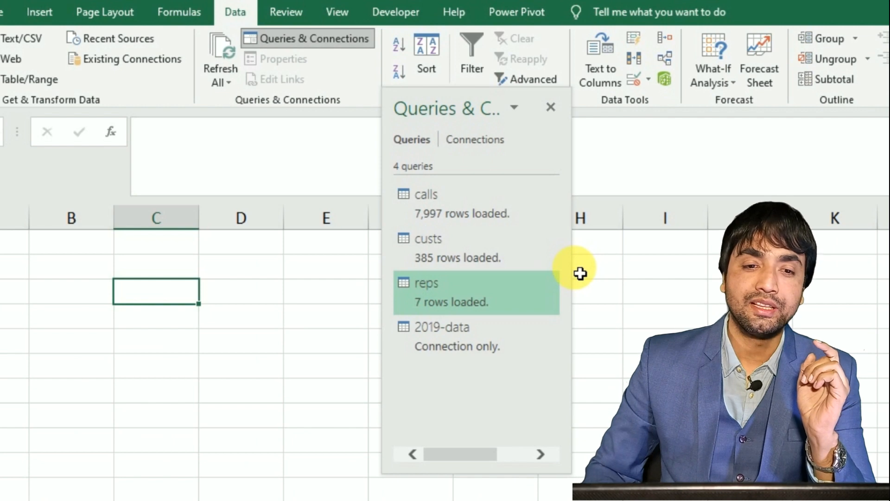
{"action": "left_click", "coordinate": [666, 58]}
{"action": "left_click_drag", "start_coordinate": [338, 92], "coordinate": [460, 94]}
{"action": "left_click", "coordinate": [598, 123]}
{"action": "left_click_drag", "start_coordinate": [283, 179], "coordinate": [419, 146]}
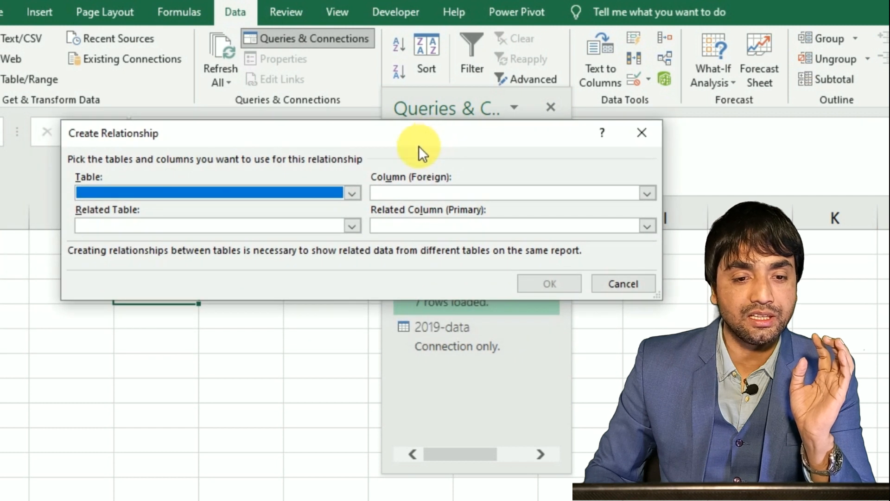
{"action": "left_click", "coordinate": [202, 191]}
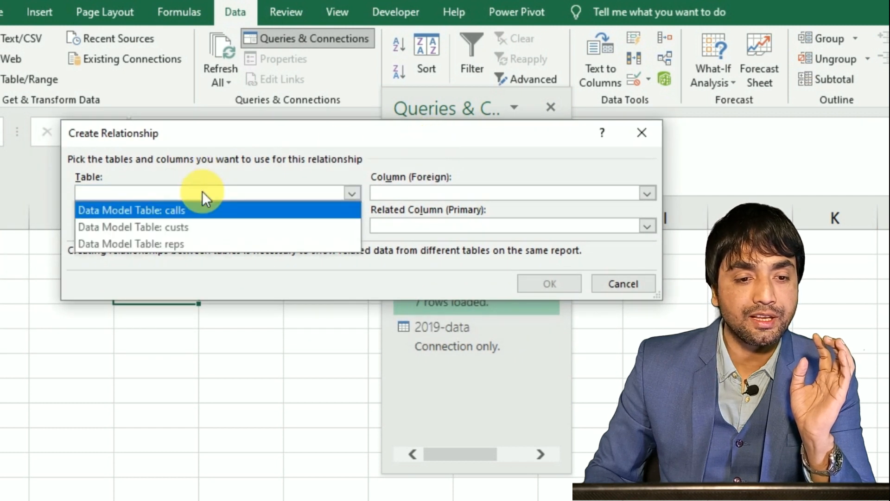
{"action": "left_click", "coordinate": [179, 211]}
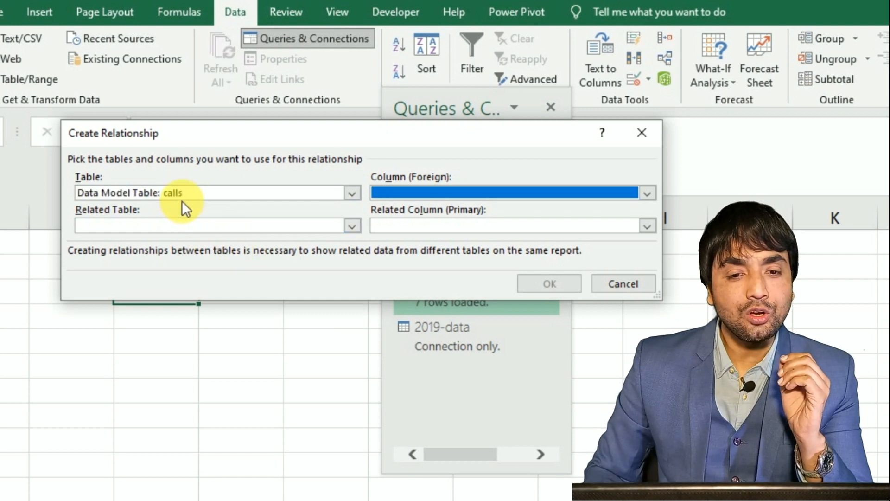
{"action": "left_click", "coordinate": [434, 194]}
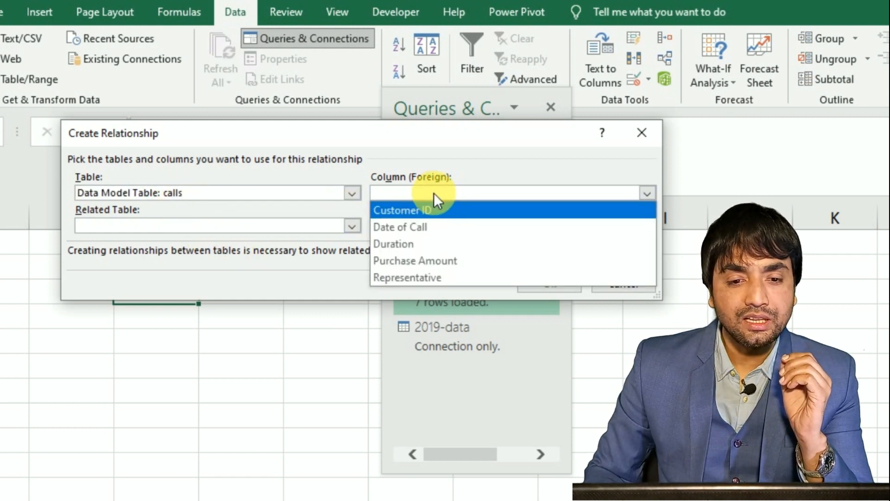
{"action": "left_click", "coordinate": [429, 209]}
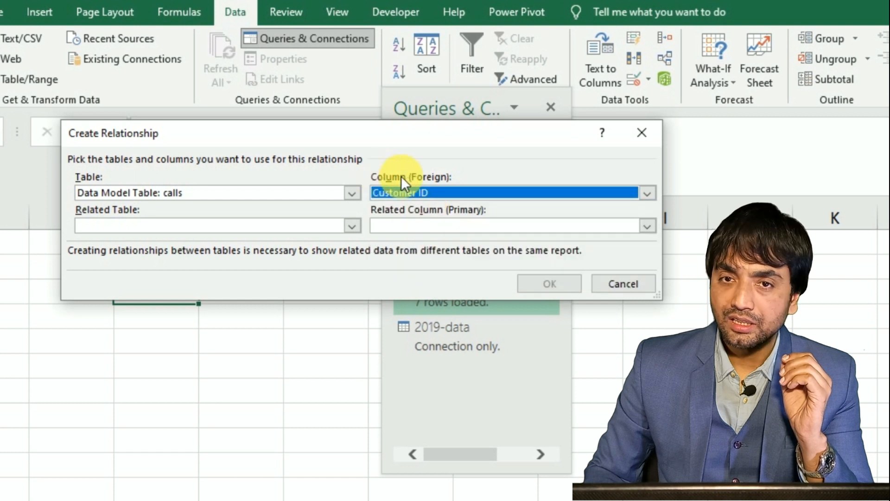
Set custs as the related table with Customer as its primary column, and create the relationship.
{"action": "left_click", "coordinate": [220, 223]}
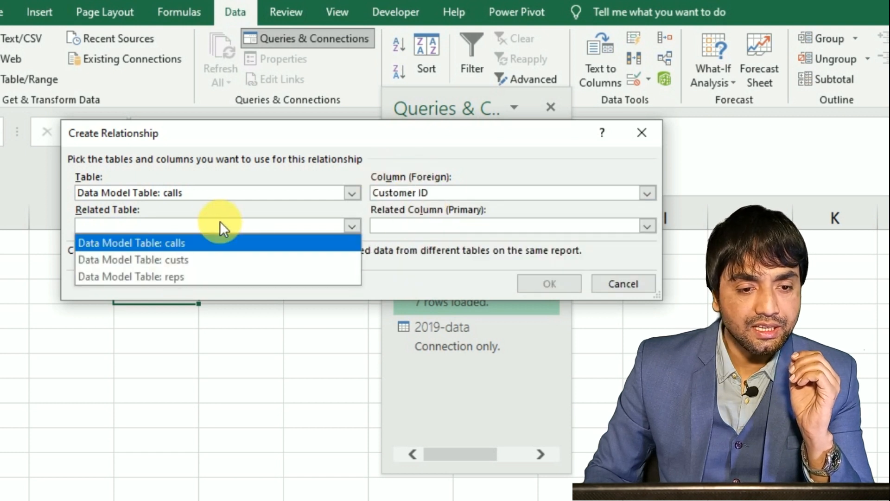
{"action": "left_click", "coordinate": [202, 263]}
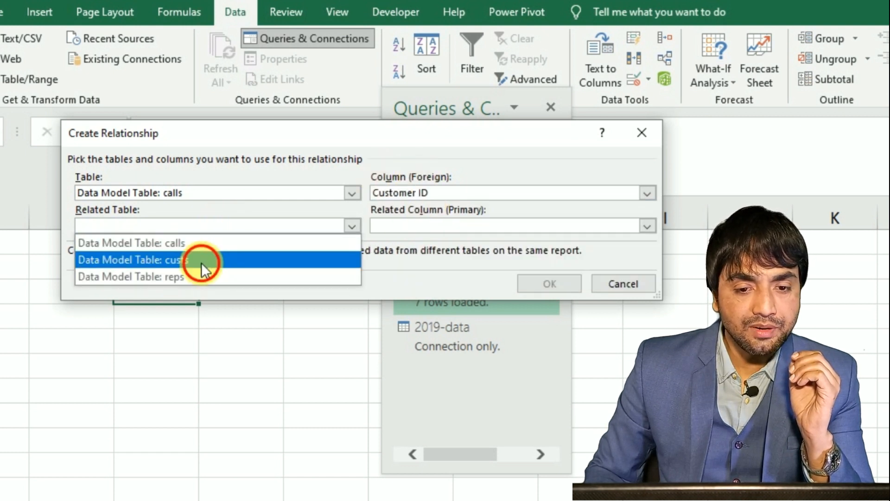
{"action": "left_click", "coordinate": [446, 226]}
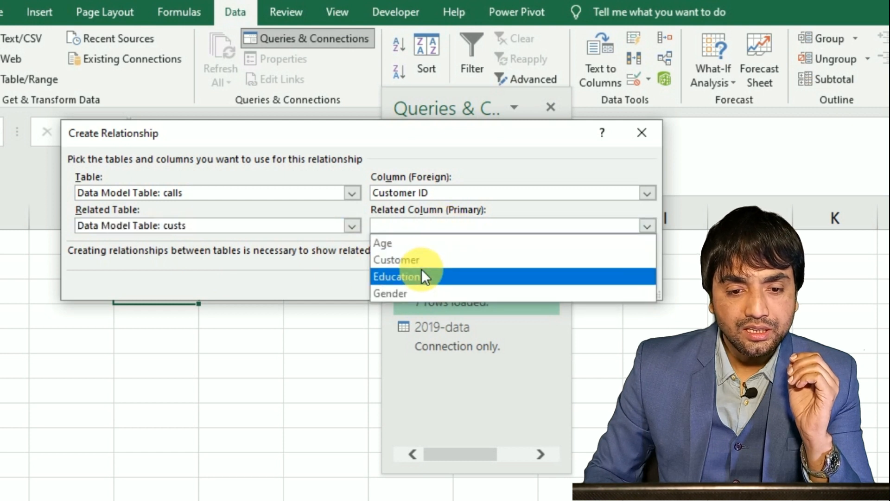
{"action": "left_click", "coordinate": [421, 262]}
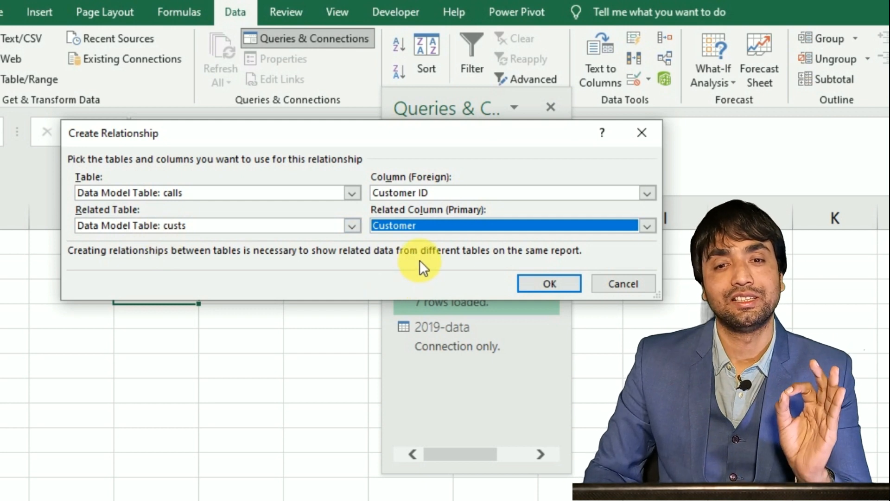
{"action": "left_click", "coordinate": [547, 284]}
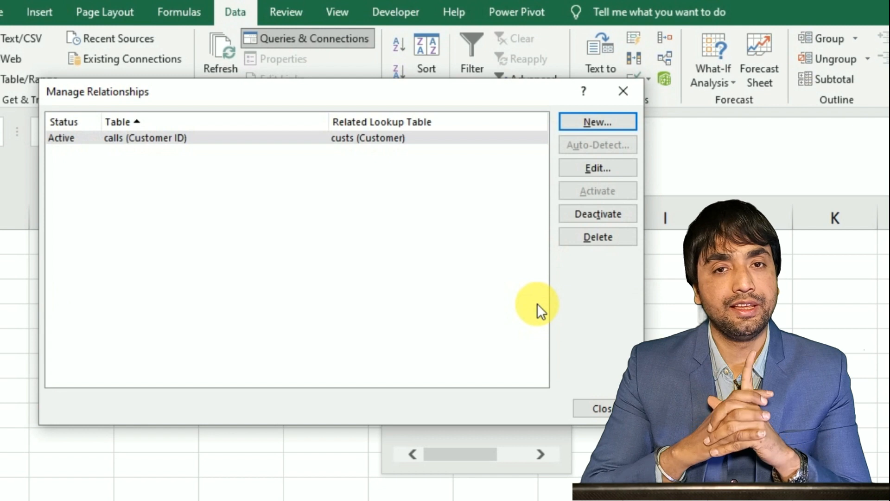
Create a second relationship from the calls table's Representative column to the reps table's Rep column, and close Manage Relationships.
{"action": "left_click", "coordinate": [602, 125]}
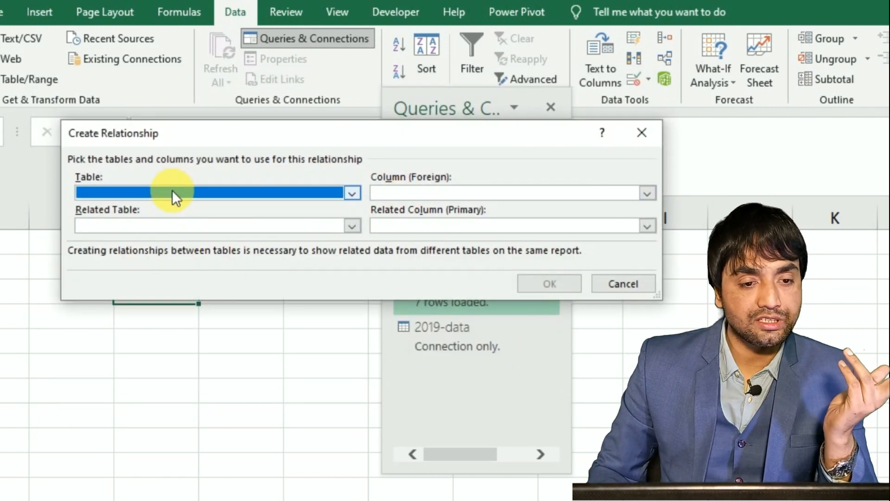
{"action": "left_click", "coordinate": [172, 191]}
{"action": "left_click", "coordinate": [154, 211]}
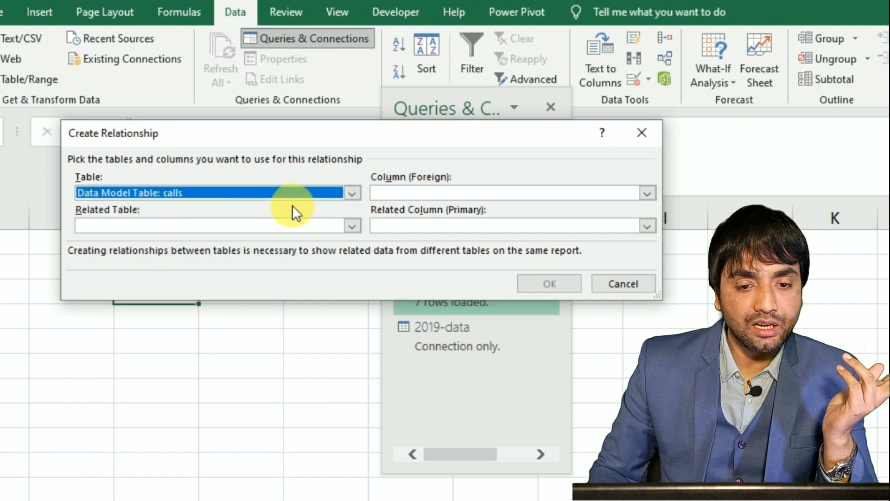
{"action": "left_click", "coordinate": [404, 191]}
{"action": "left_click", "coordinate": [439, 278]}
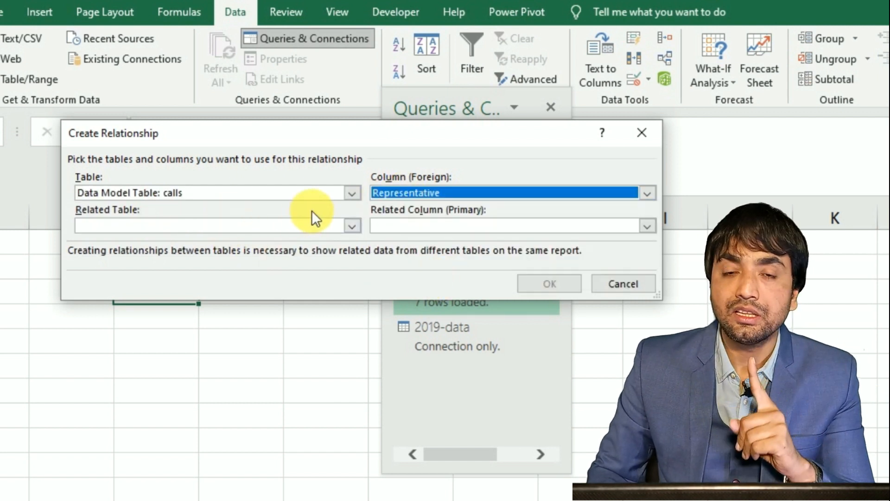
{"action": "left_click", "coordinate": [299, 228]}
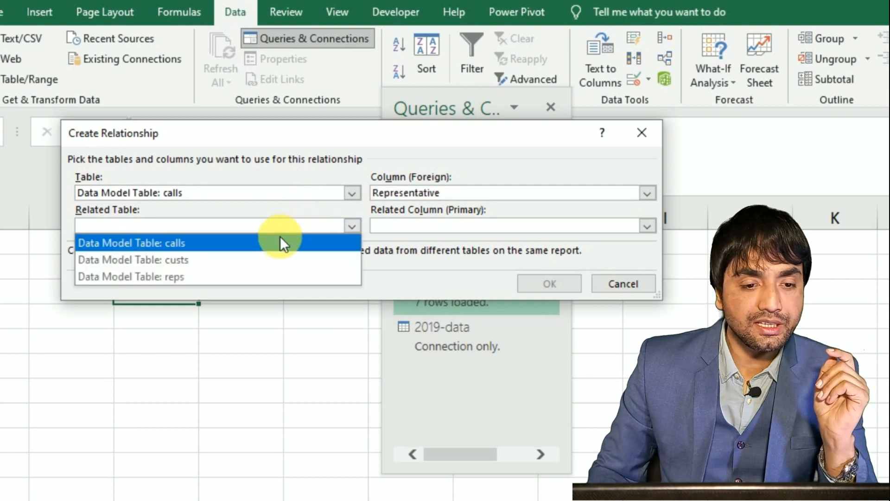
{"action": "left_click", "coordinate": [184, 277]}
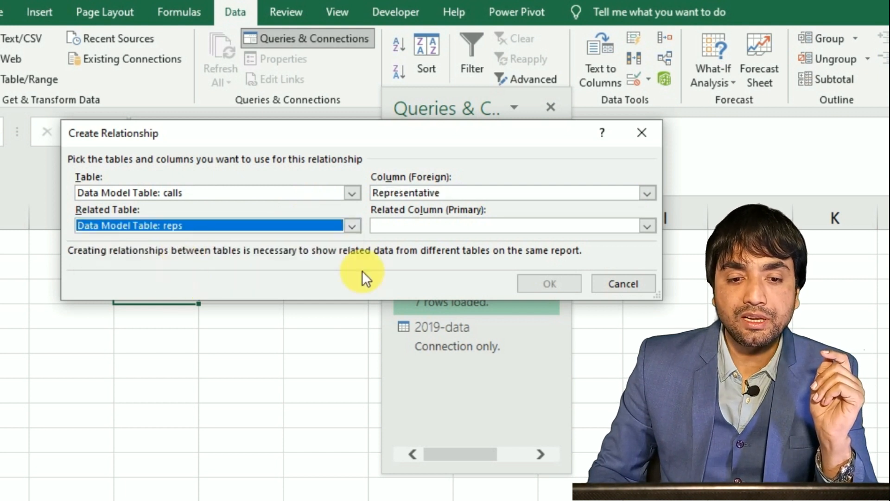
{"action": "left_click", "coordinate": [425, 227]}
{"action": "left_click", "coordinate": [396, 276]}
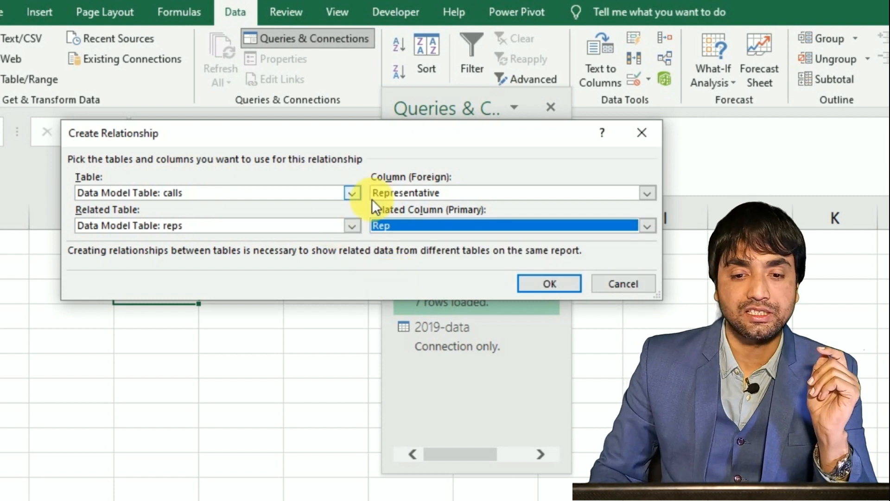
{"action": "left_click", "coordinate": [557, 283]}
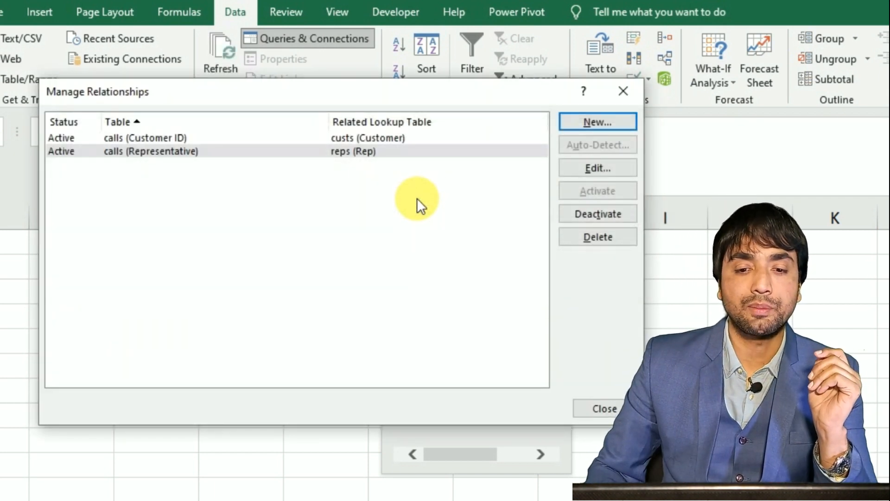
{"action": "left_click", "coordinate": [607, 409]}
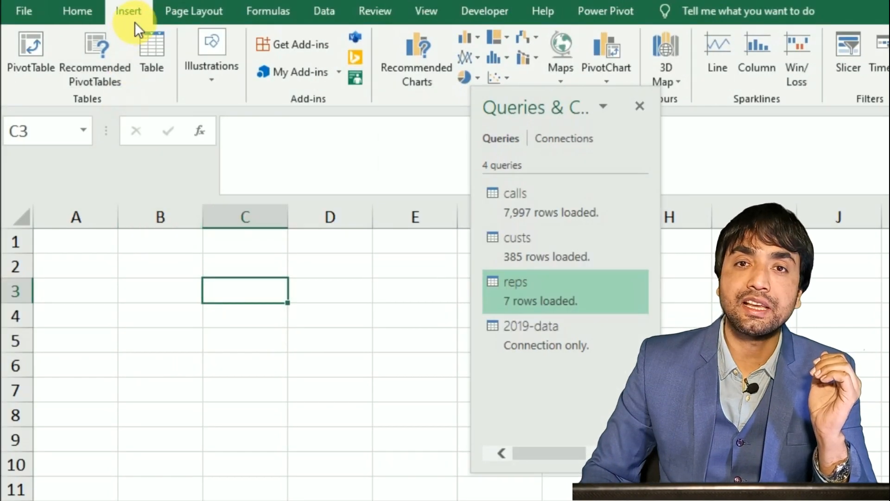
Insert a PivotTable based on this workbook's Data Model at cell A2 of Sheet1, and close the Queries & Connections pane.
{"action": "left_click", "coordinate": [37, 51]}
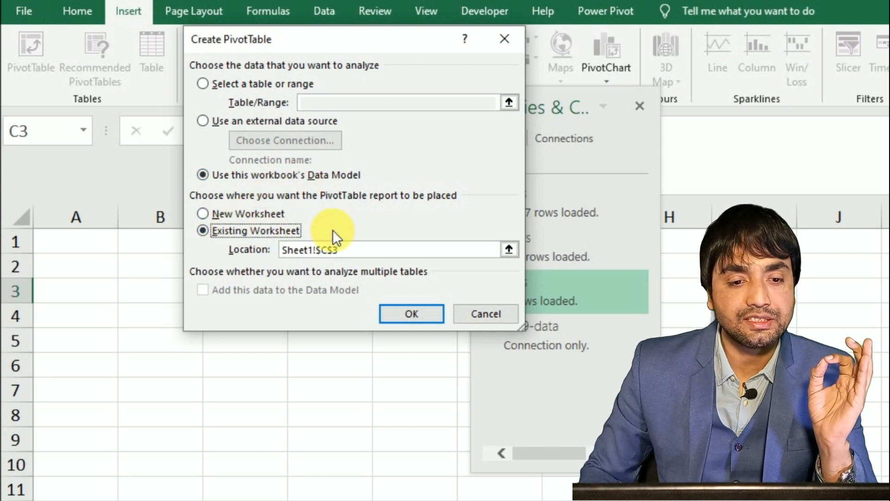
{"action": "left_click", "coordinate": [117, 272]}
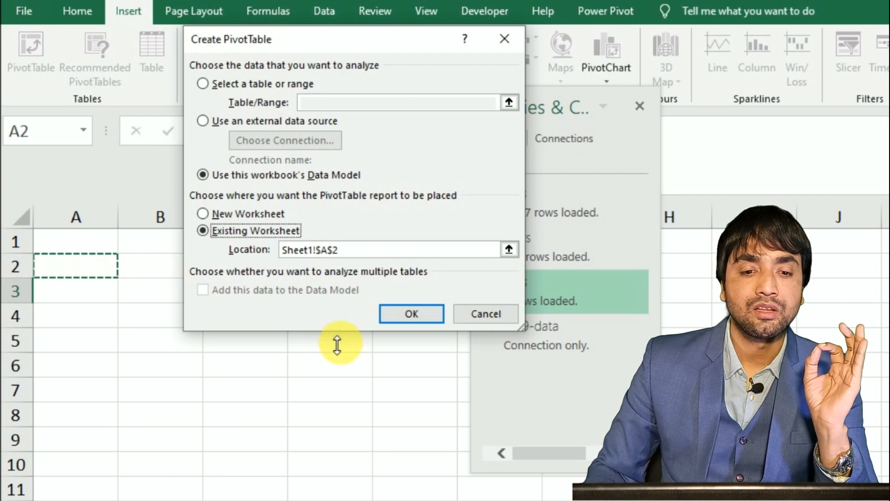
{"action": "left_click", "coordinate": [423, 316]}
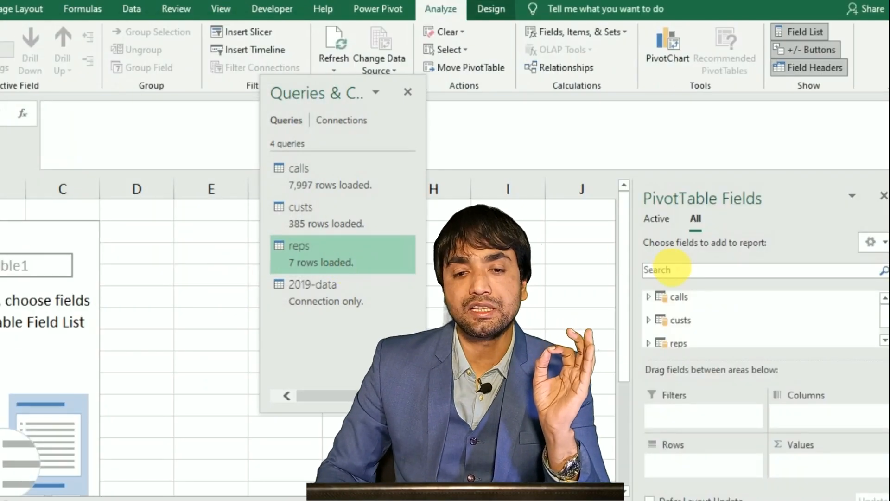
{"action": "left_click", "coordinate": [407, 93]}
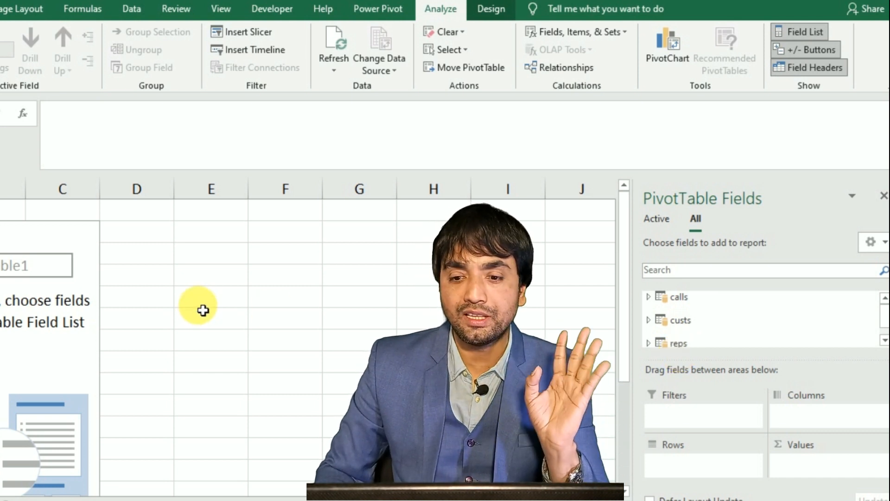
Add the Age field from the custs table to the PivotTable's Rows area.
{"action": "left_click", "coordinate": [652, 302]}
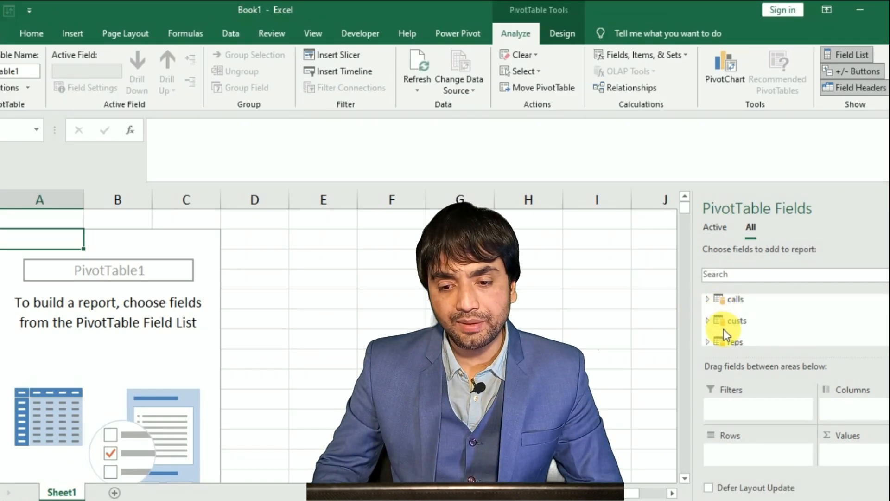
{"action": "left_click", "coordinate": [711, 322]}
{"action": "left_click_drag", "start_coordinate": [750, 347], "coordinate": [718, 457]}
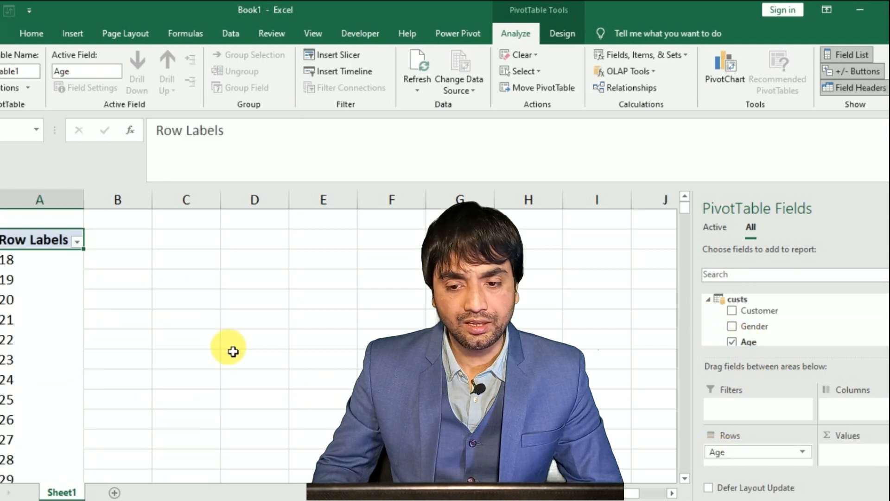
Add the Customer ID field from the calls table to the PivotTable's Values area.
{"action": "left_click", "coordinate": [709, 301]}
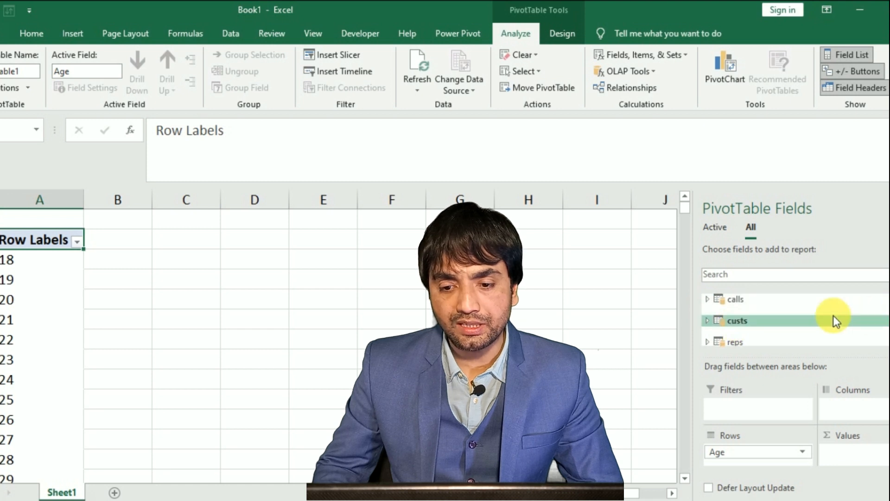
{"action": "left_click", "coordinate": [707, 299]}
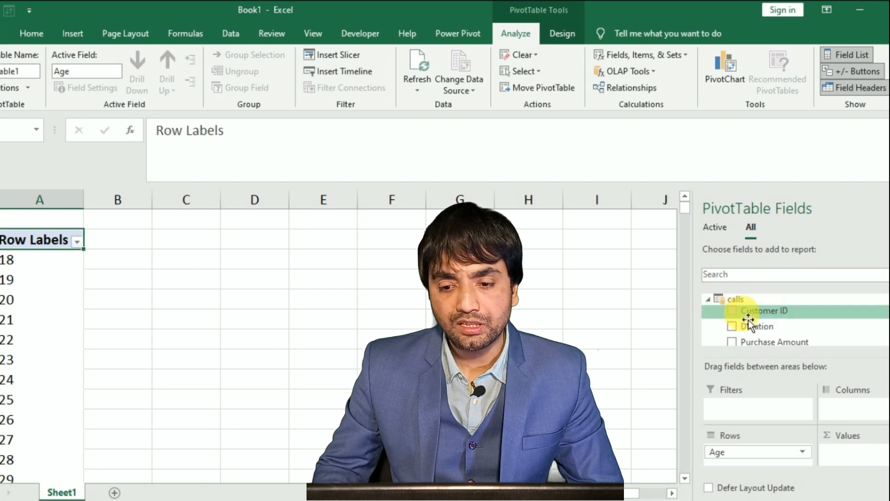
{"action": "left_click_drag", "start_coordinate": [761, 311], "coordinate": [859, 467]}
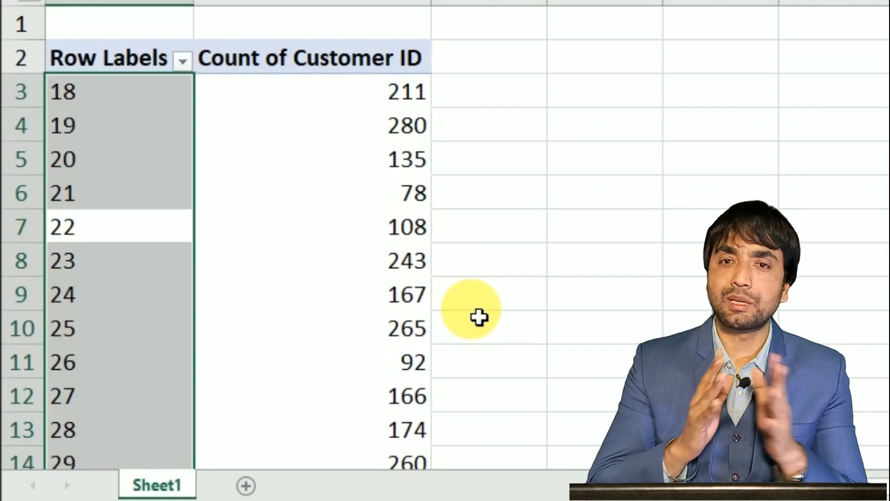
Review the customer counts for all ages, and add the calls table's Purchase Amount field to the PivotTable's values.
{"action": "scroll", "coordinate": [139, 181], "scroll_direction": "down", "scroll_amount": 20}
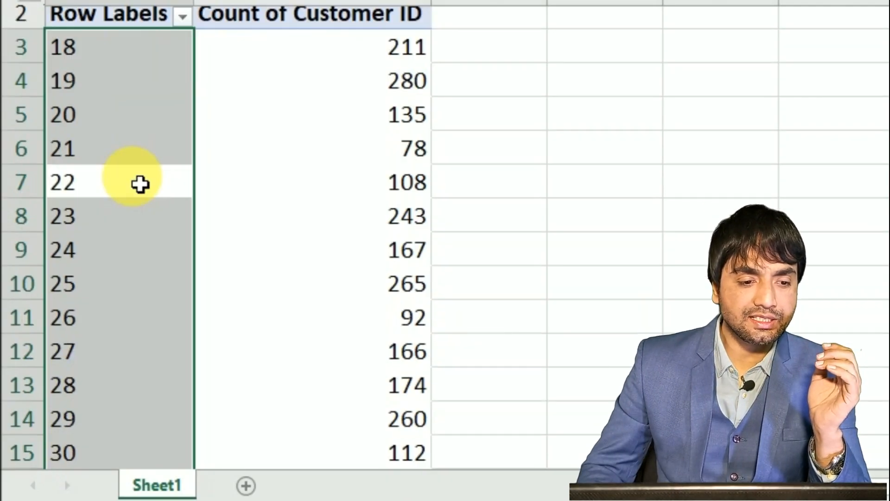
{"action": "scroll", "coordinate": [155, 218], "scroll_direction": "up", "scroll_amount": 7}
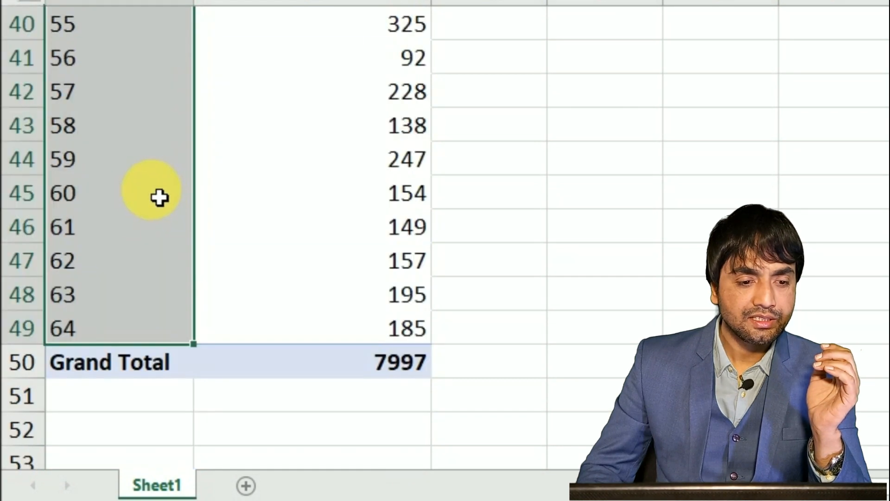
{"action": "scroll", "coordinate": [116, 329], "scroll_direction": "up", "scroll_amount": 13}
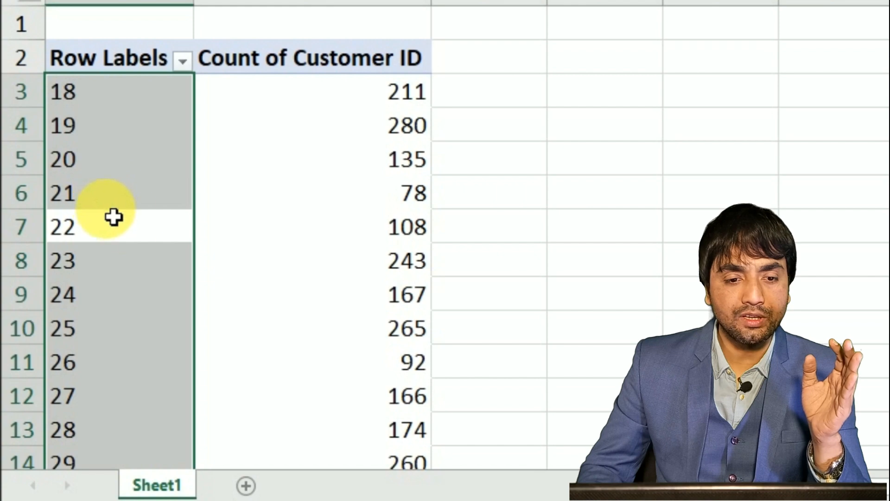
{"action": "scroll", "coordinate": [195, 221], "scroll_direction": "down", "scroll_amount": 2}
{"action": "scroll", "coordinate": [382, 146], "scroll_direction": "up", "scroll_amount": 2}
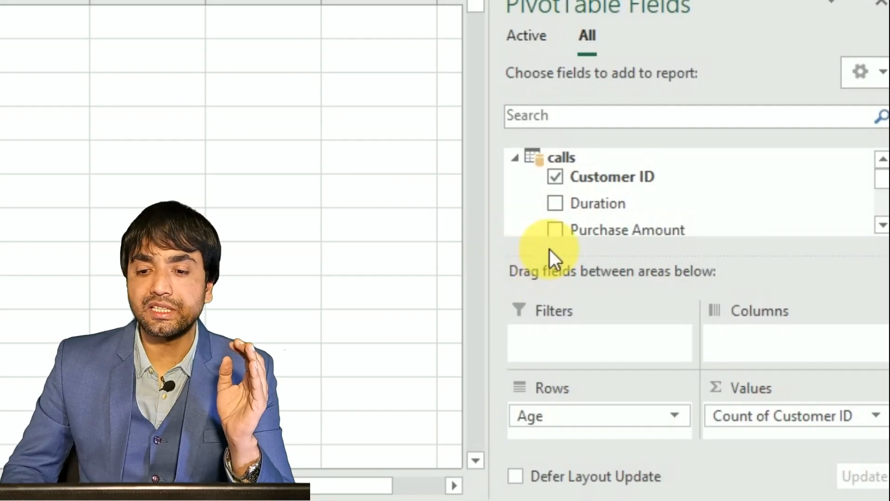
{"action": "left_click", "coordinate": [558, 227]}
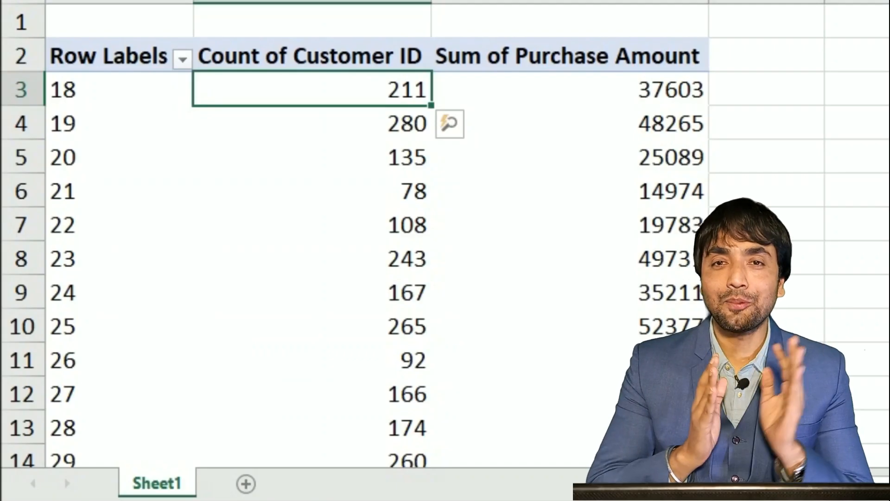